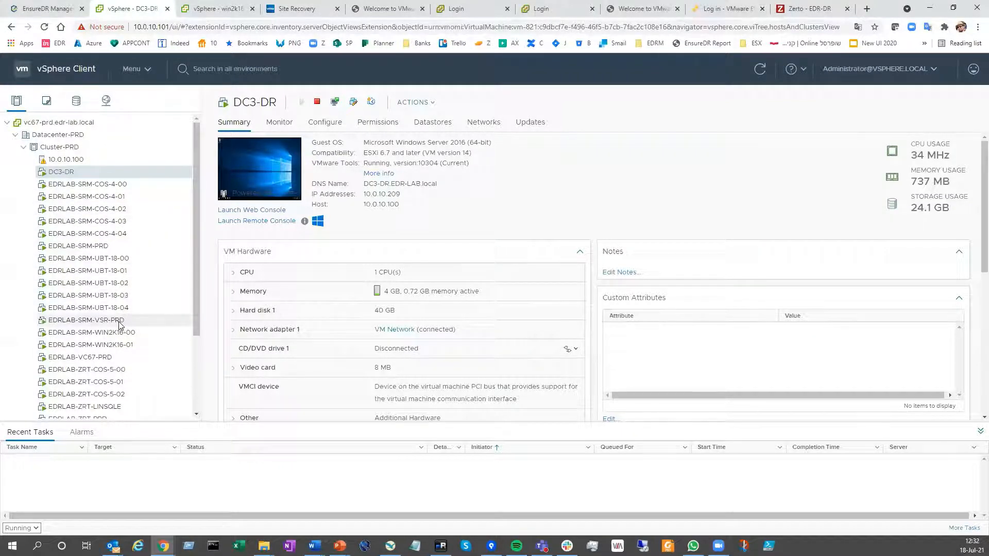
# Examine the virtual machine inventories of the production cluster Cluster-PRD and the recovery cluster Cluster-DR
pyautogui.scroll(-4, 126, 303)
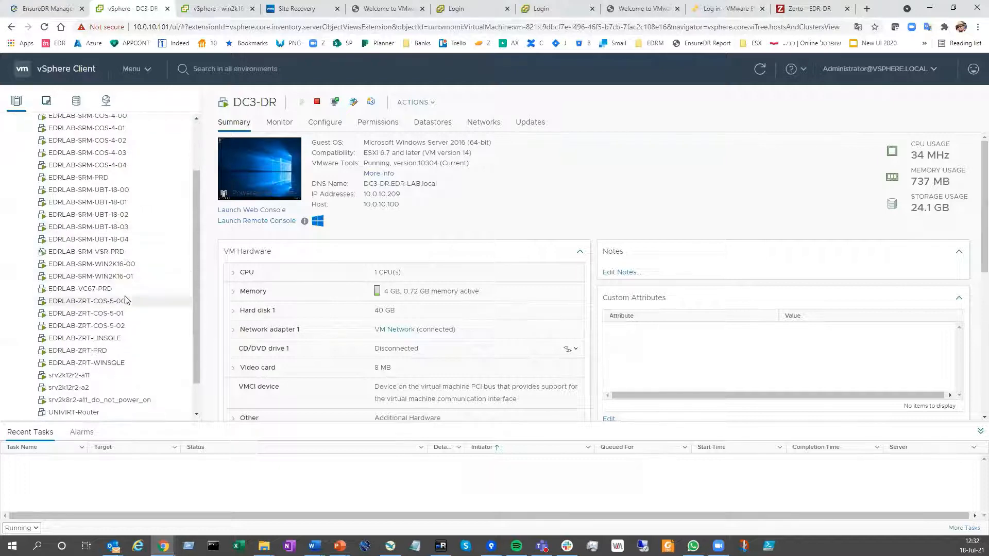
pyautogui.scroll(4, 128, 285)
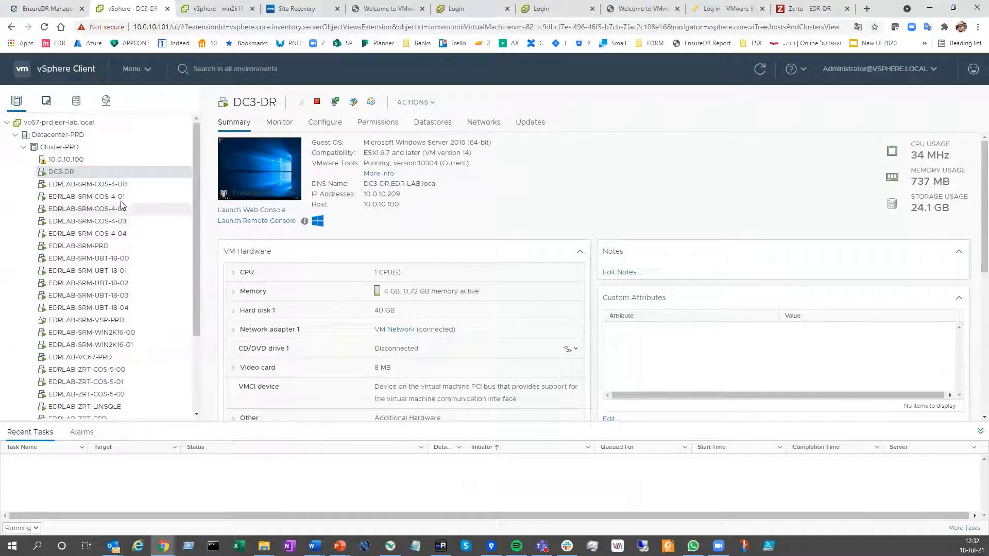
pyautogui.click(211, 9)
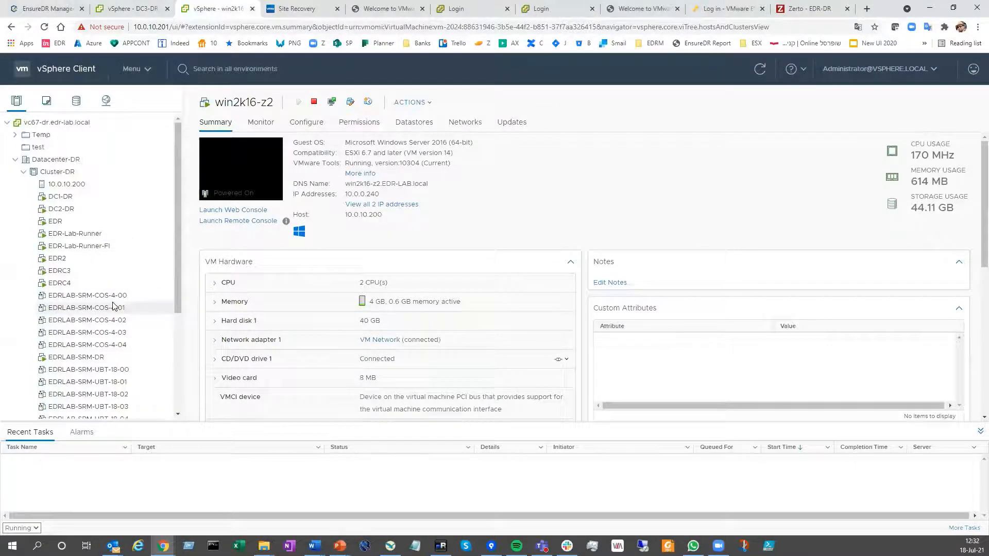
pyautogui.scroll(-3, 114, 307)
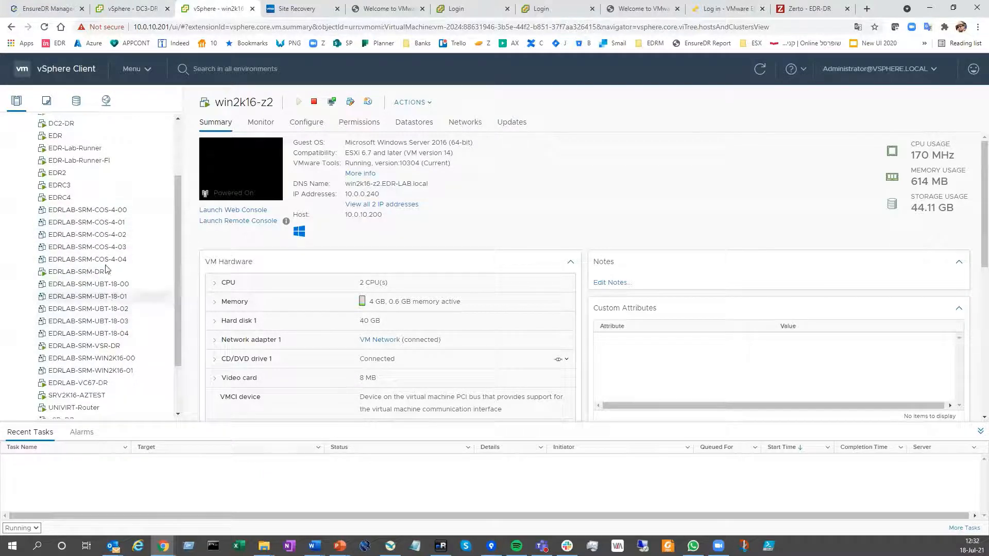
pyautogui.scroll(-2, 110, 271)
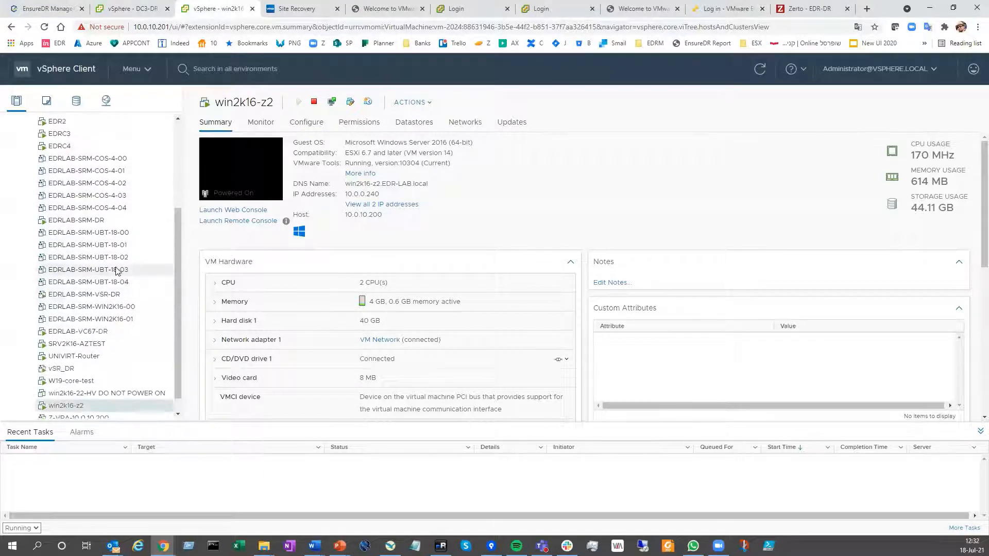
pyautogui.scroll(3, 118, 270)
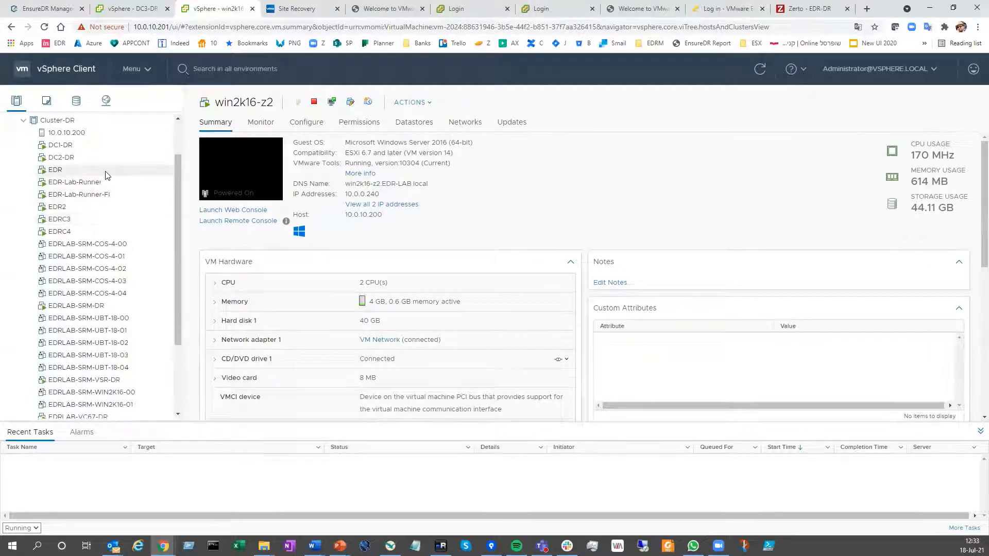
# Switch to the EnsureDR manager and open the full report of the job SRM_Vmware_Job_41
pyautogui.click(57, 12)
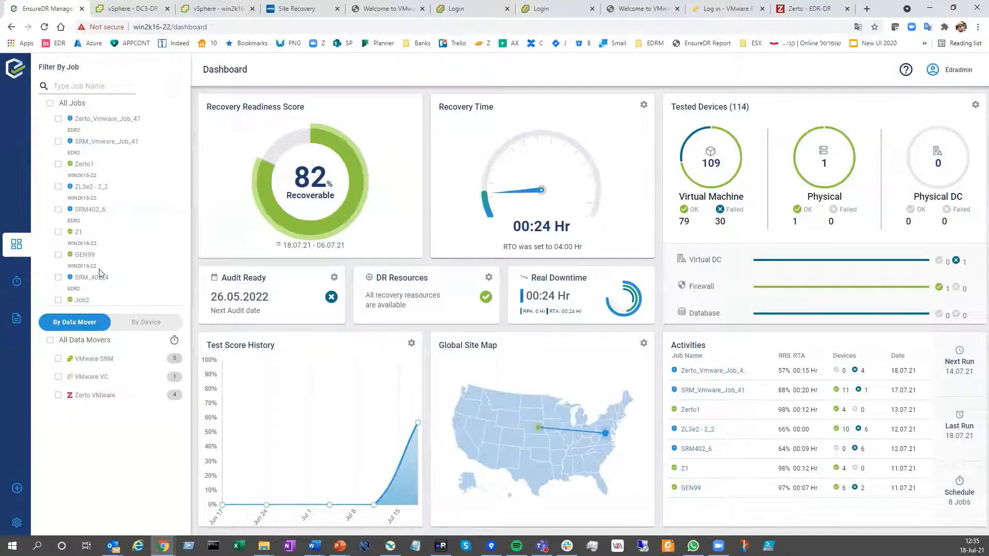
pyautogui.click(17, 284)
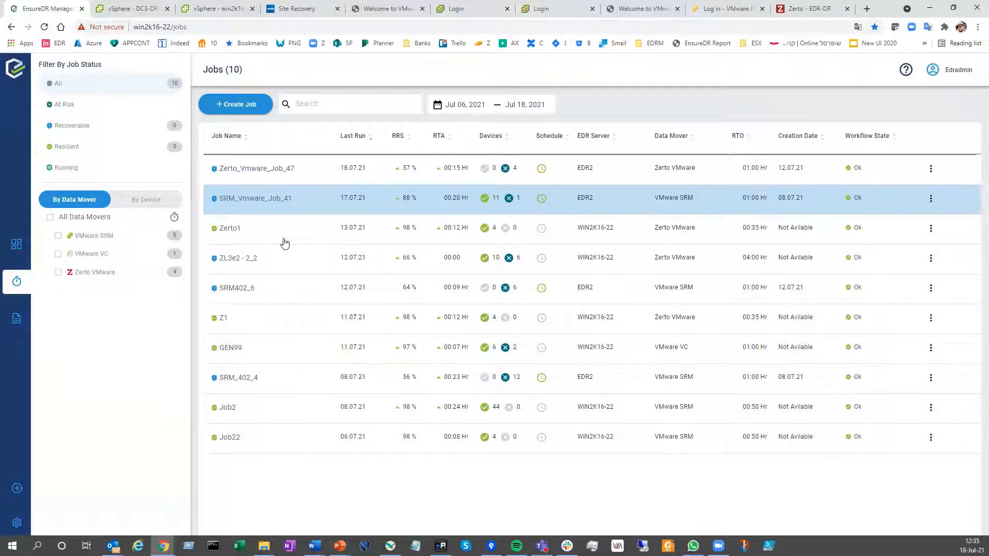
pyautogui.click(294, 202)
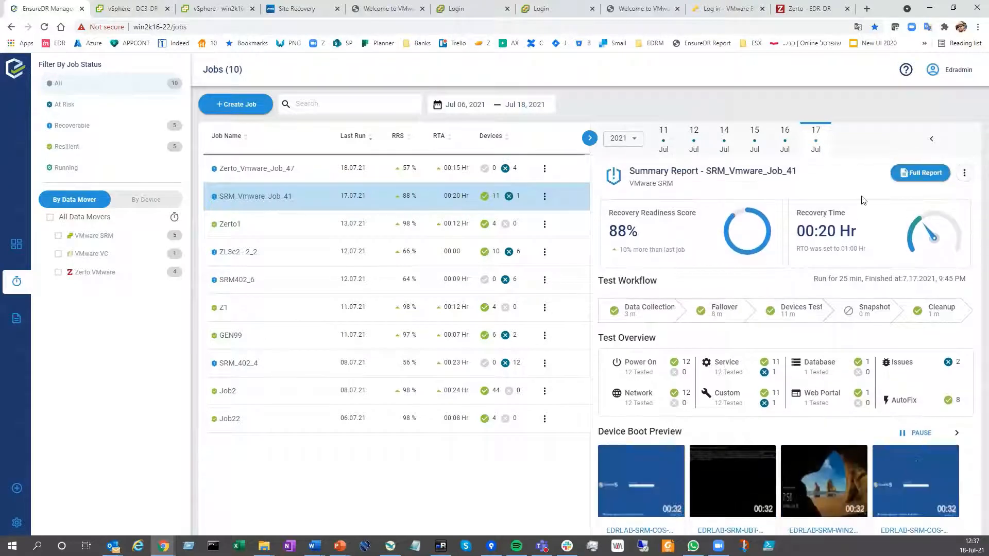
pyautogui.click(908, 178)
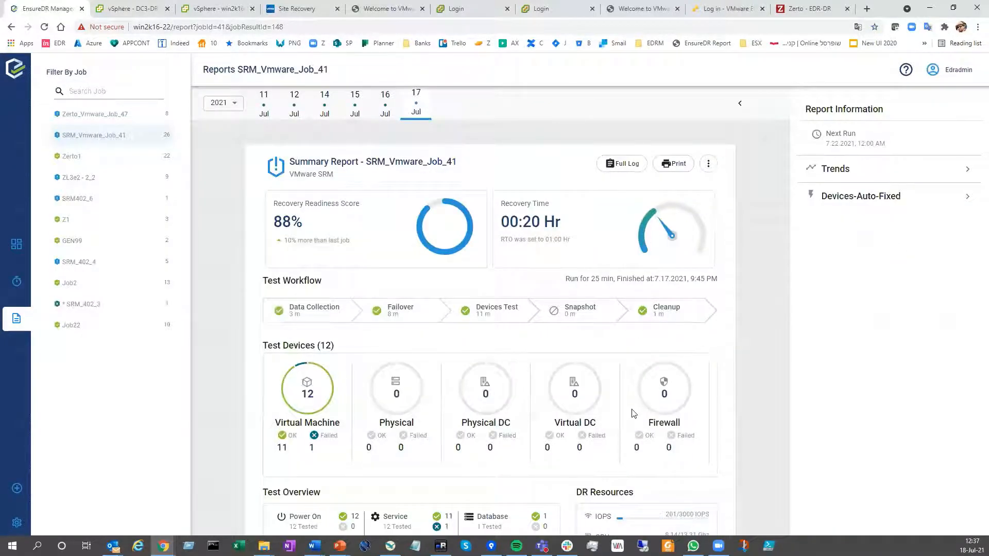
# Review the report's tested devices, test overview, DR resources and list of devices that passed
pyautogui.scroll(-1, 420, 351)
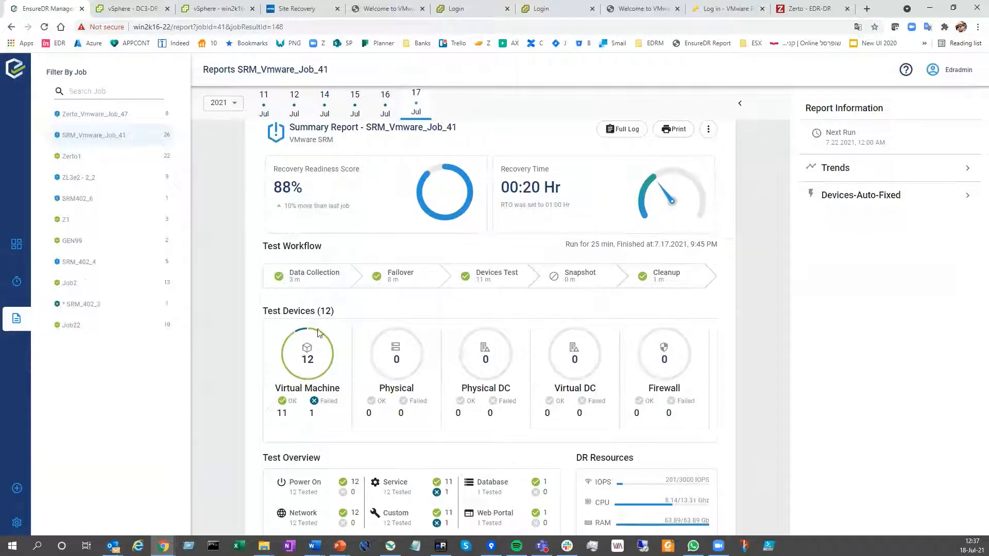
pyautogui.scroll(-2, 352, 349)
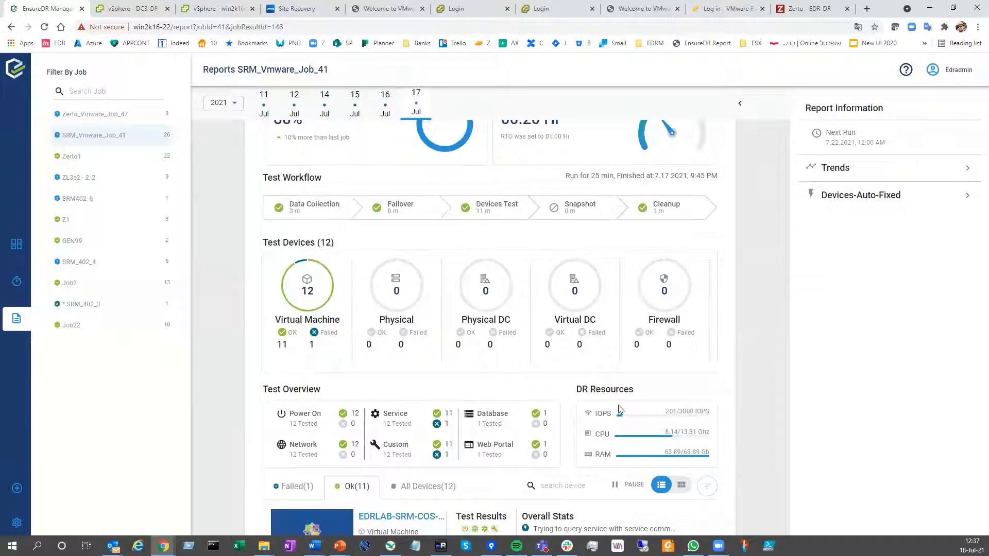
pyautogui.scroll(1, 668, 452)
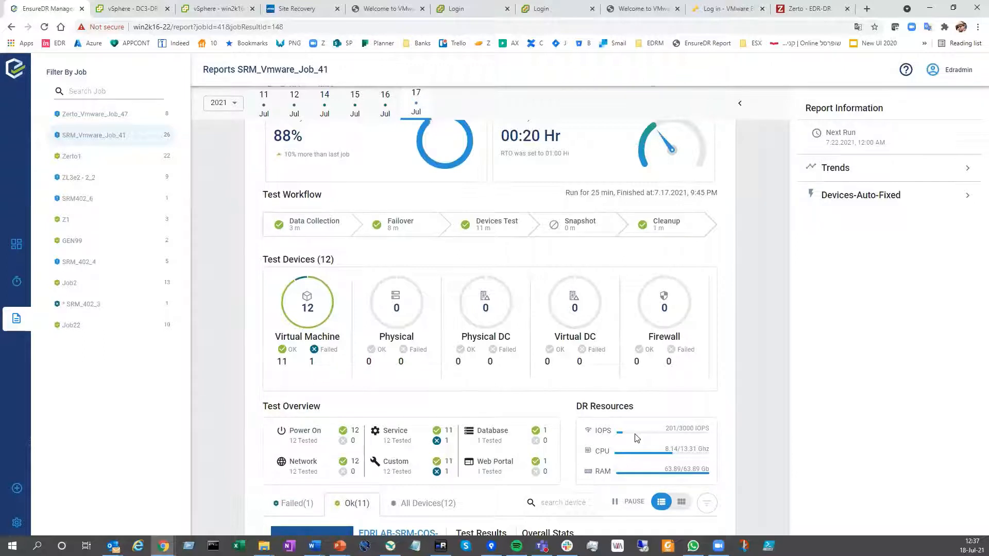
pyautogui.scroll(-5, 637, 438)
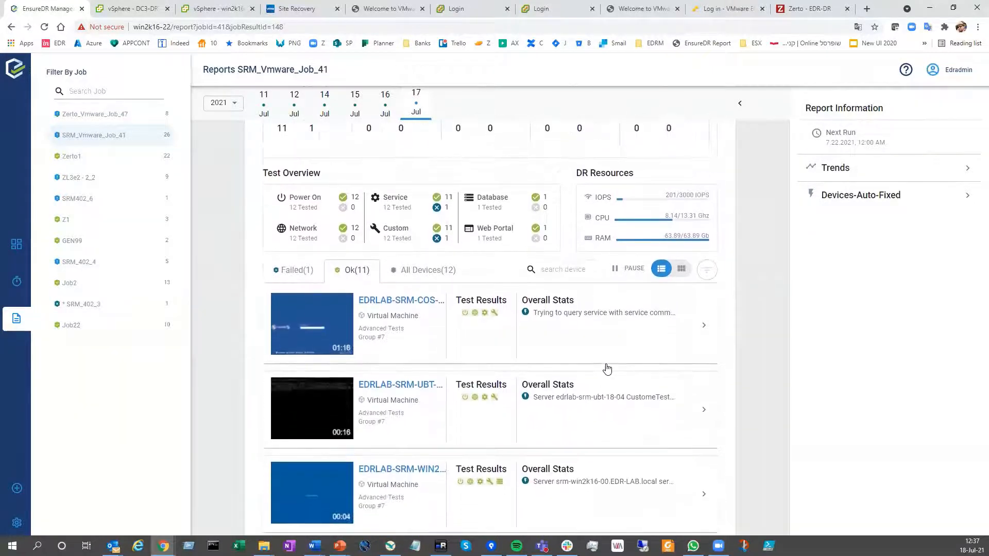
pyautogui.scroll(-2, 490, 320)
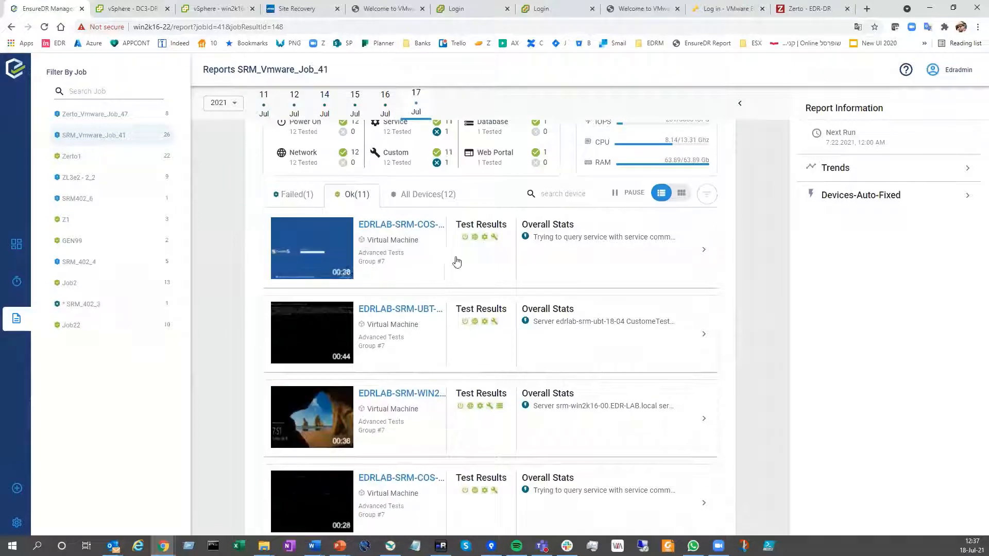
pyautogui.scroll(-2, 456, 262)
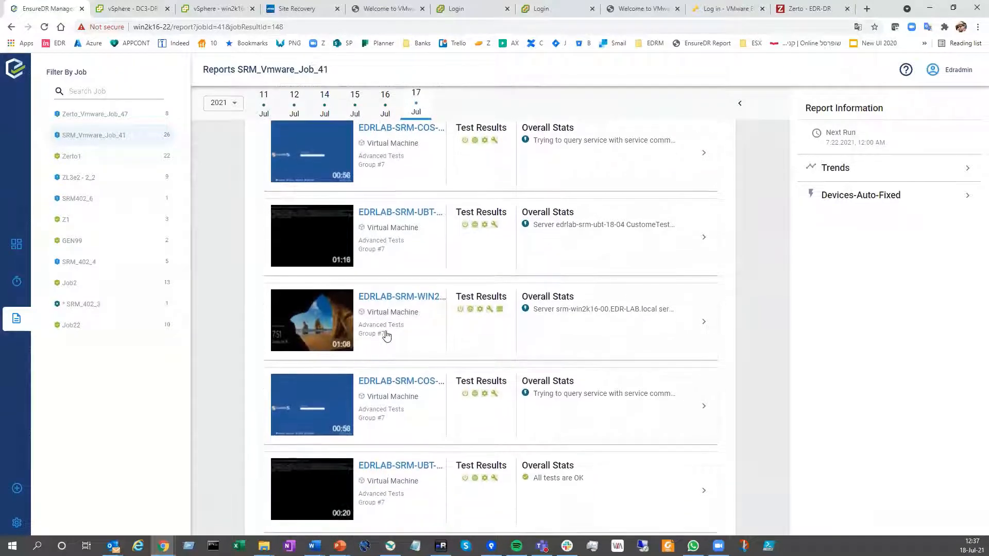
pyautogui.scroll(2, 434, 258)
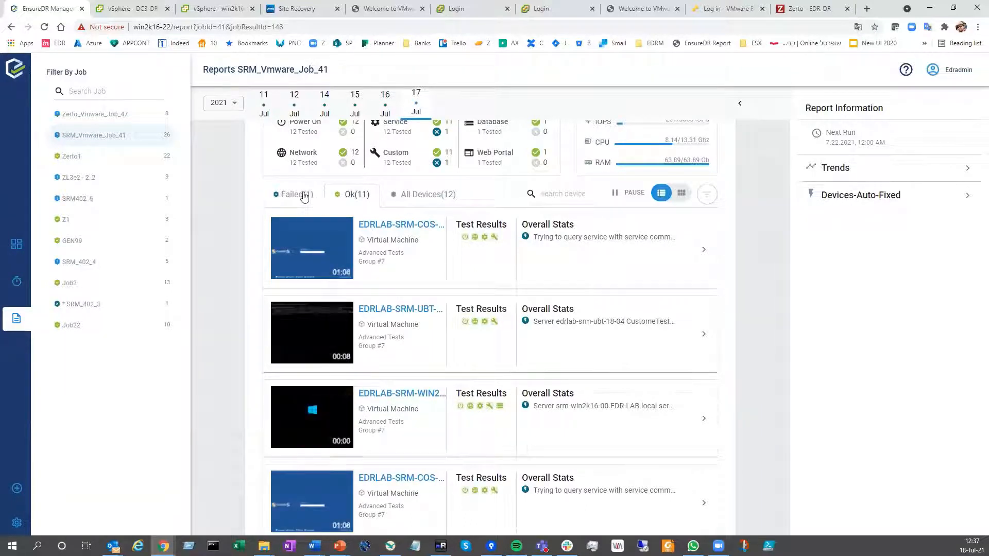
# View the test details of EDRLAB-SRM-WIN2K16-00 among the passed devices, and collapse them again
pyautogui.scroll(-3, 504, 286)
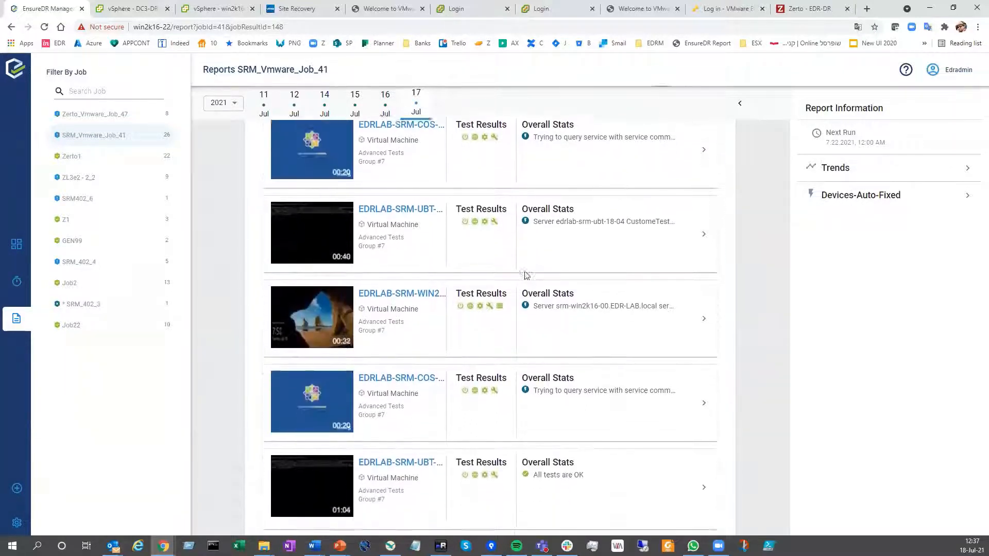
pyautogui.scroll(-2, 515, 263)
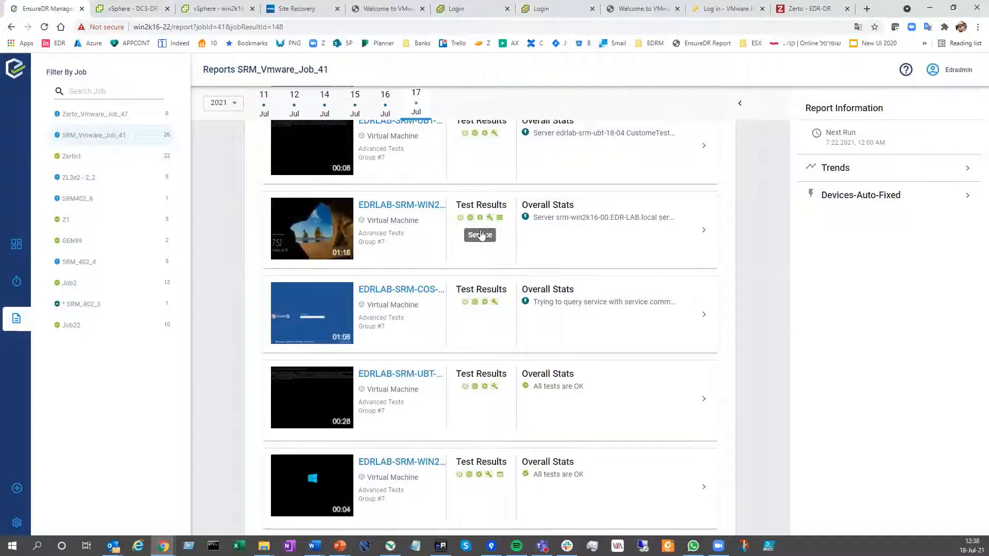
pyautogui.click(481, 235)
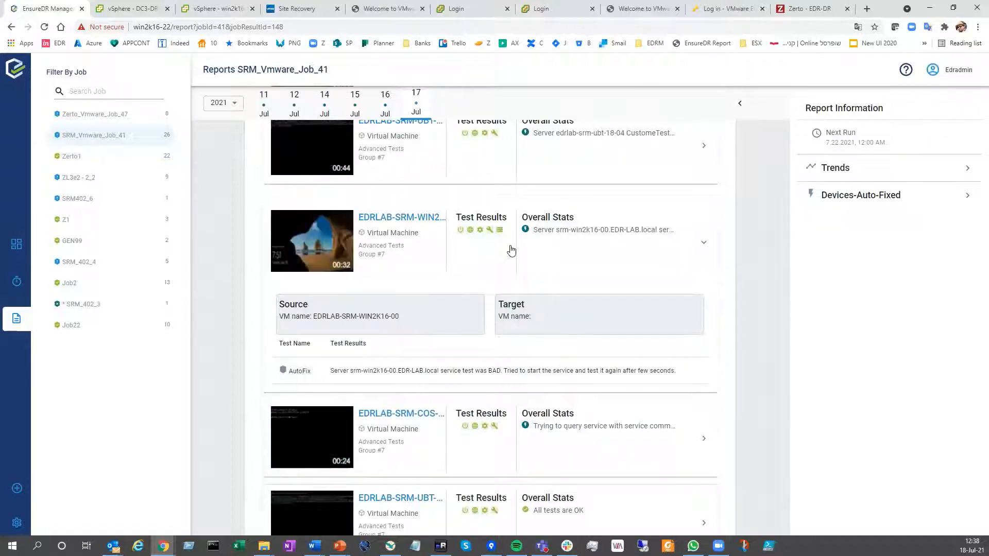
pyautogui.click(528, 252)
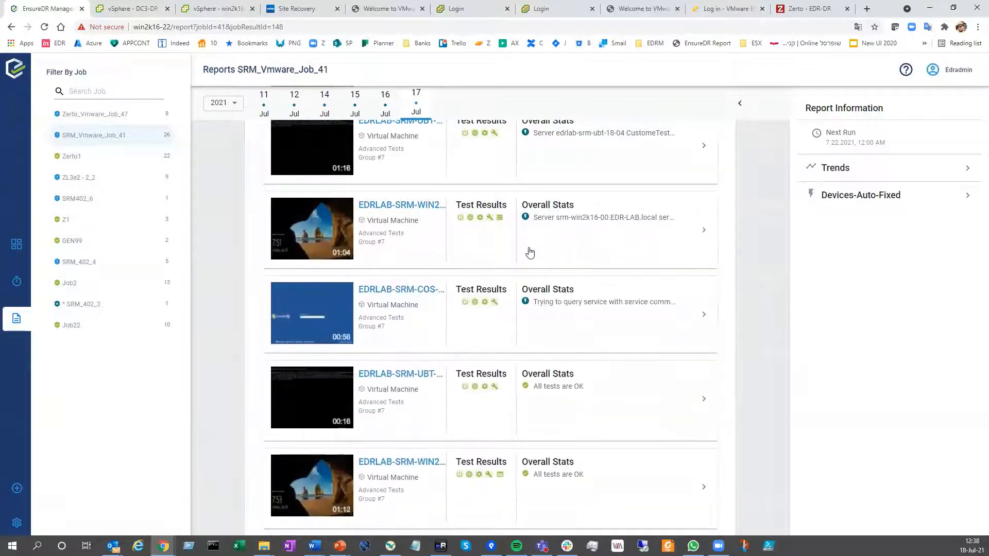
# Preview the passed devices as a grid, return to the list view and show the device filter options
pyautogui.scroll(5, 519, 247)
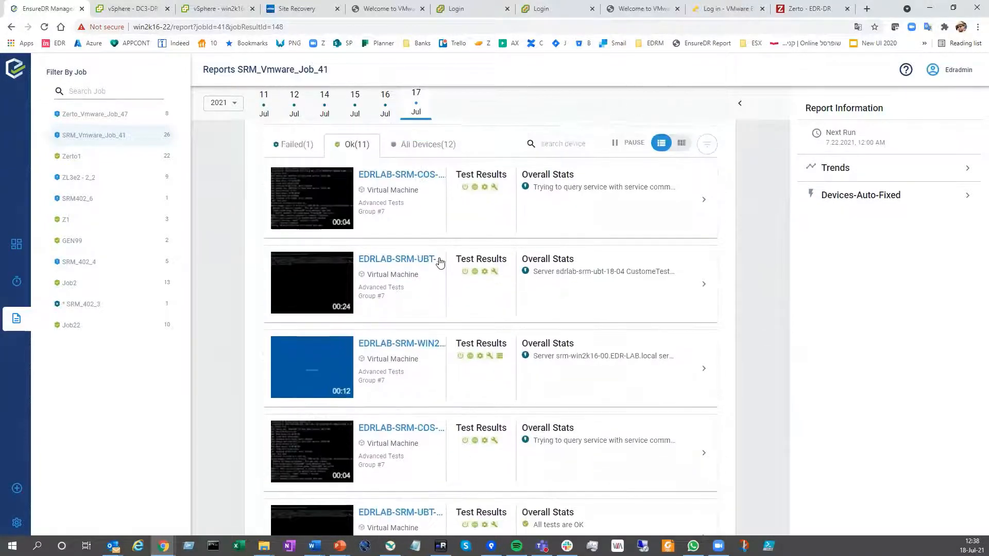
pyautogui.scroll(1, 588, 306)
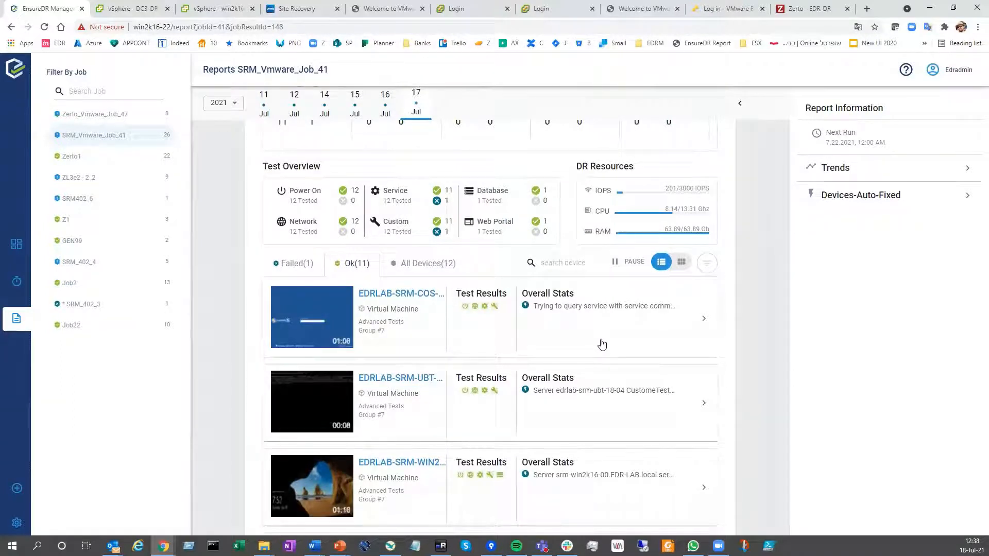
pyautogui.click(554, 265)
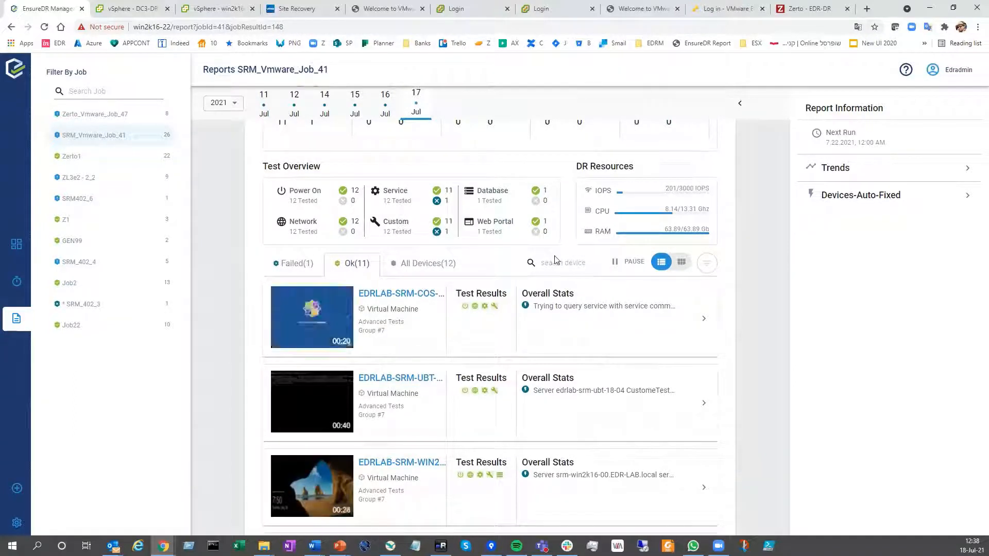
pyautogui.click(680, 263)
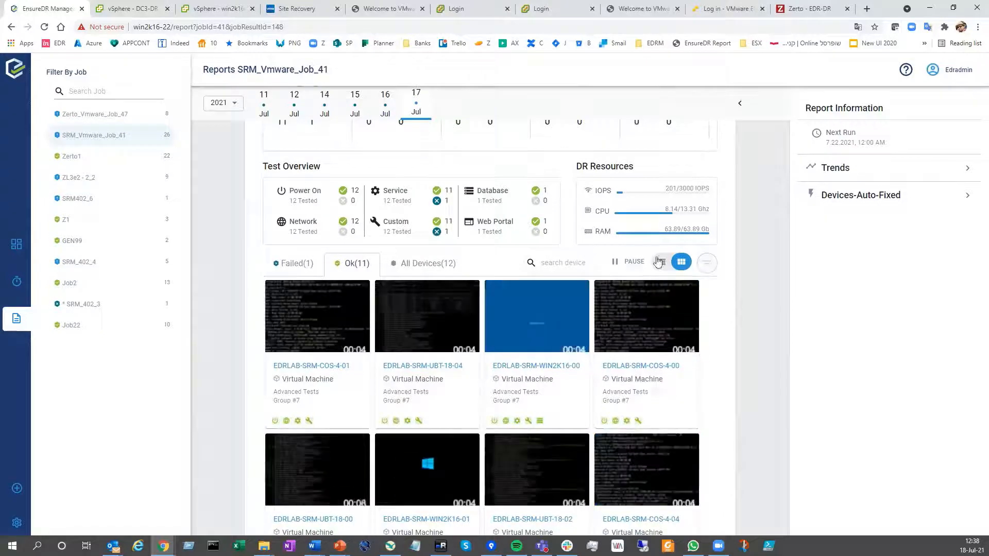
pyautogui.click(662, 263)
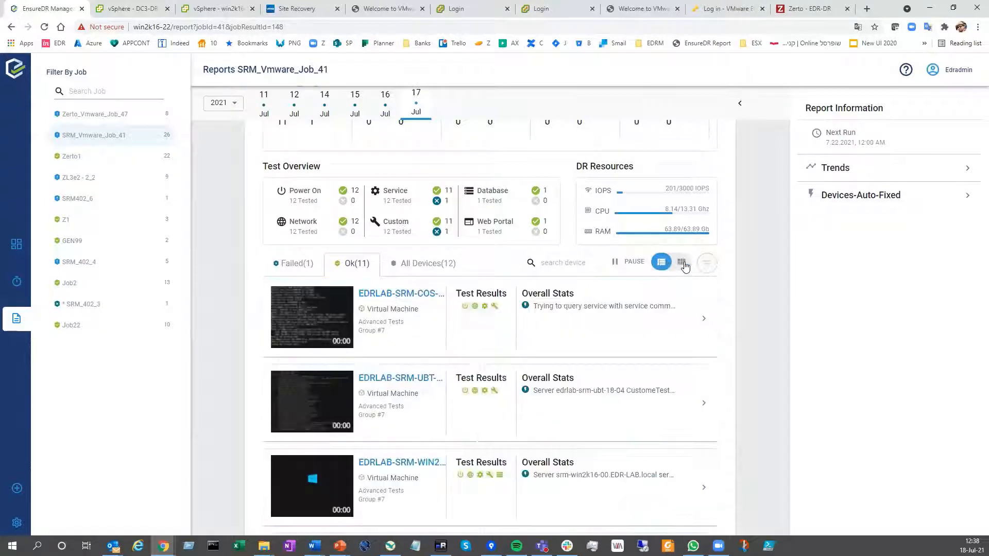
pyautogui.click(706, 263)
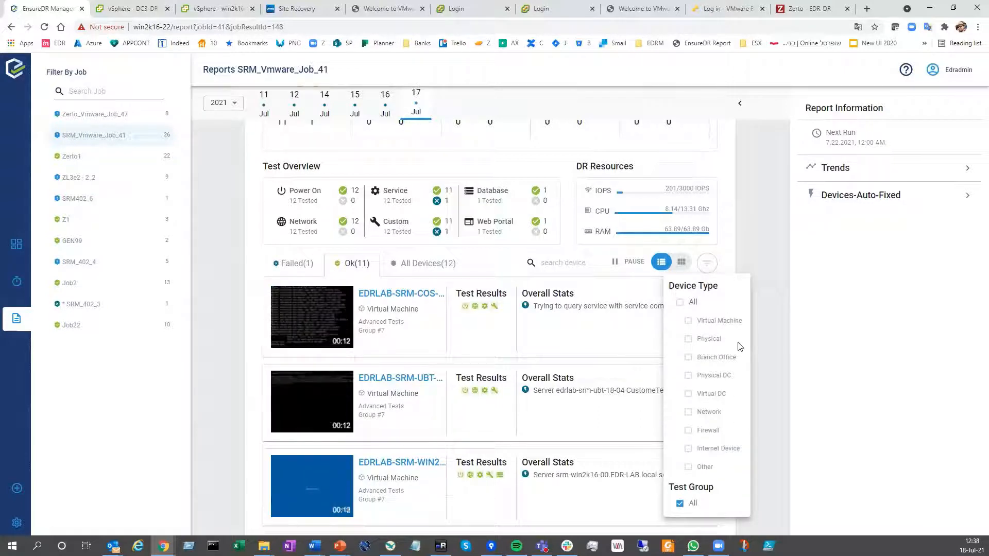
# Show only the failed devices and examine the service and custom test results of EDRLAB-SRM-UBT-18-03
pyautogui.click(298, 265)
pyautogui.click(297, 265)
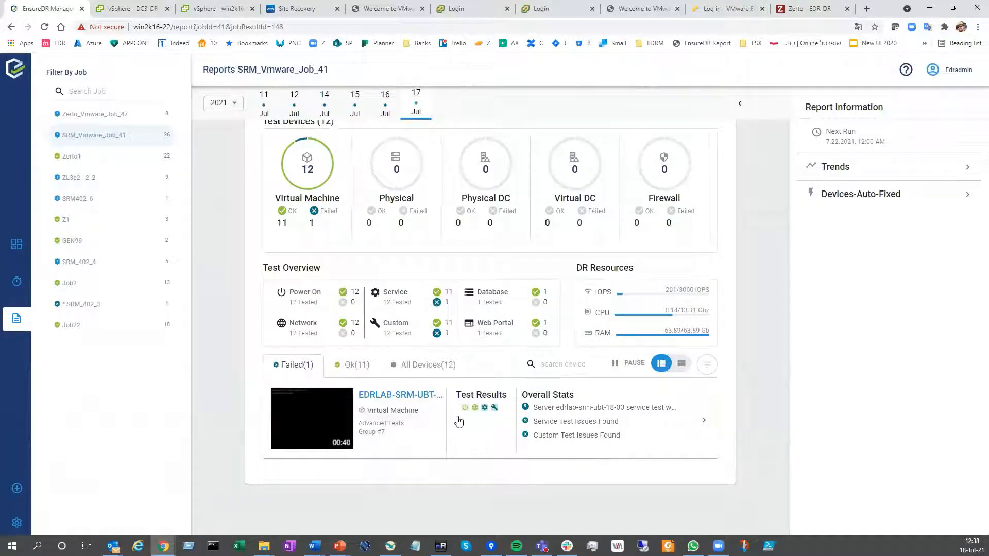
pyautogui.moveTo(487, 412)
pyautogui.click(446, 417)
pyautogui.scroll(-3, 450, 402)
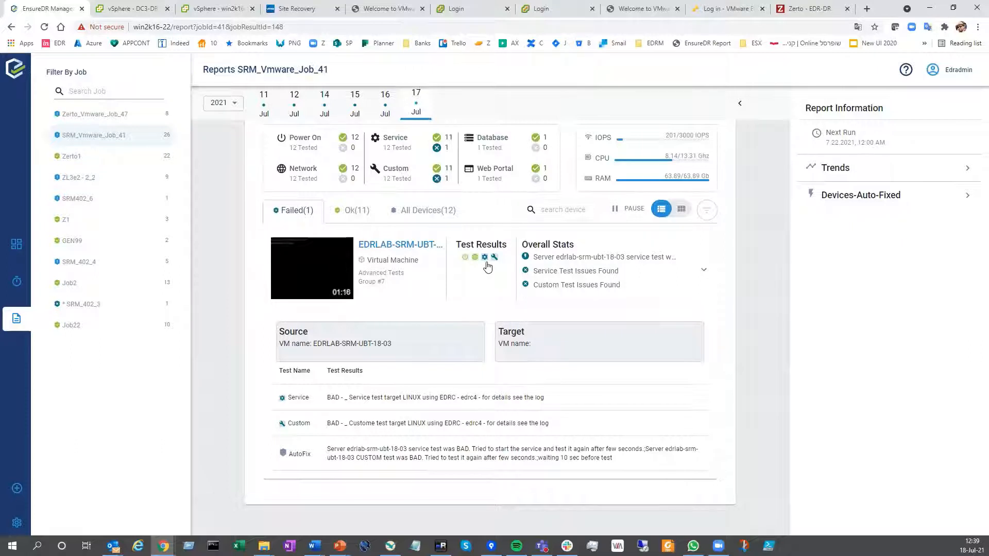
pyautogui.moveTo(487, 260)
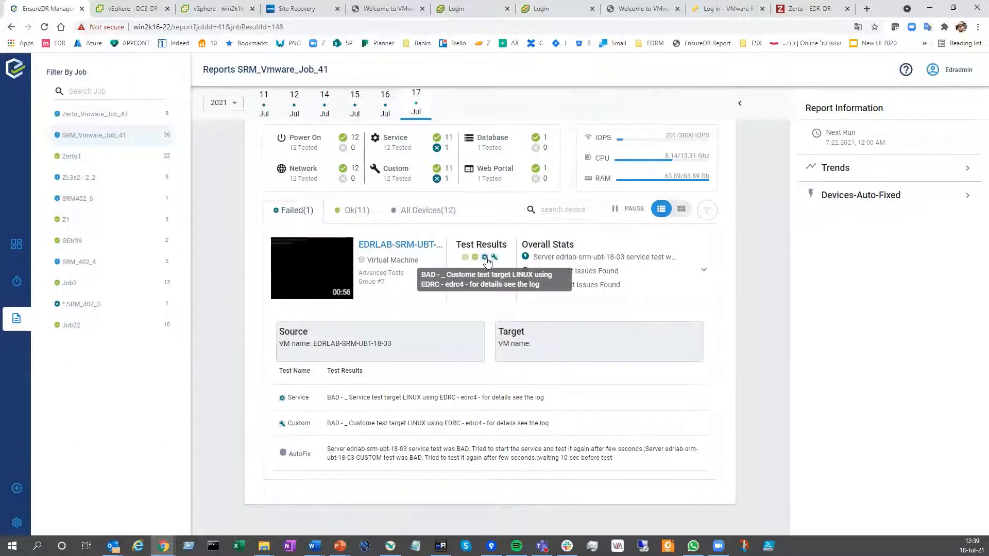
pyautogui.scroll(2, 507, 294)
pyautogui.scroll(2, 508, 293)
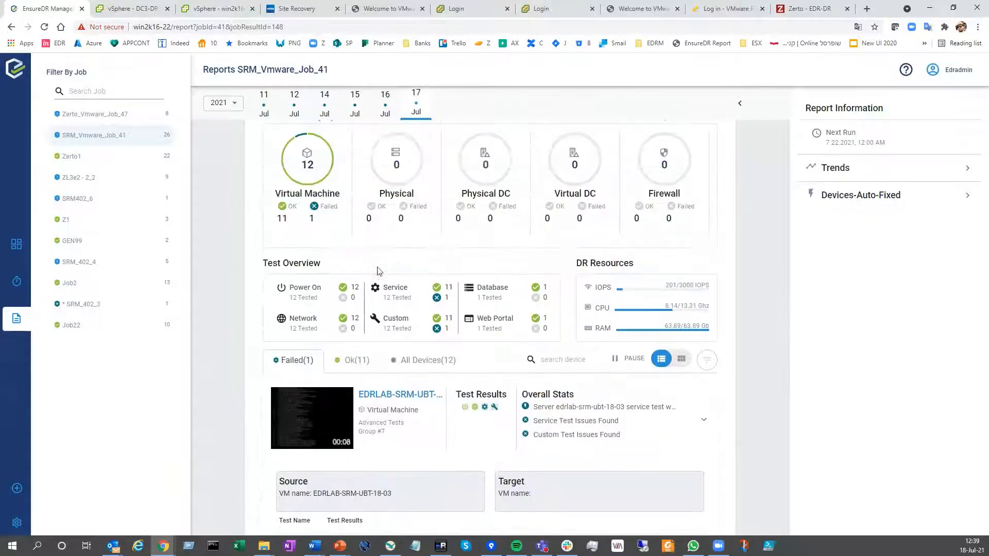
# Start a new job for the SRM x Vmware platform after browsing the replication, backup and Azure platforms
pyautogui.click(19, 487)
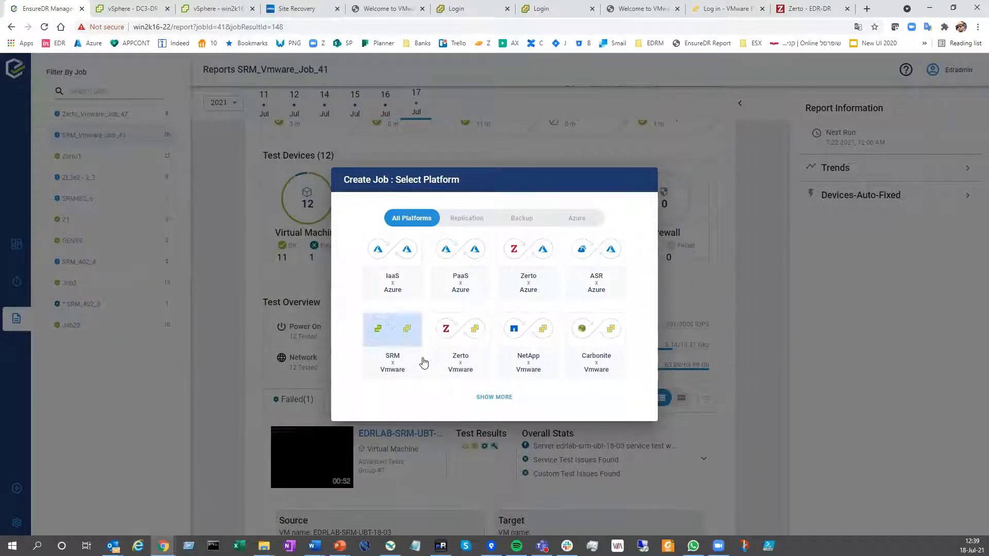
pyautogui.click(468, 220)
pyautogui.click(527, 222)
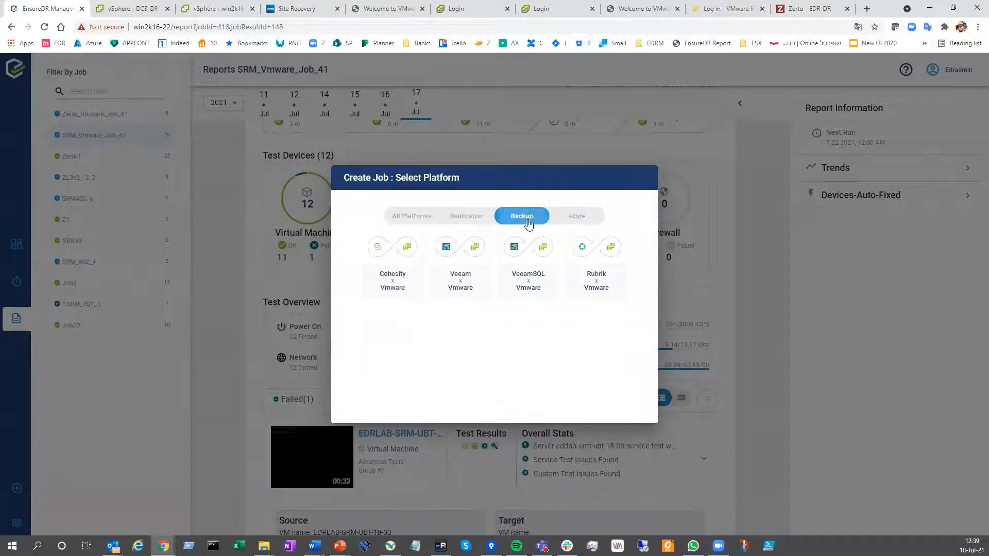
pyautogui.click(580, 222)
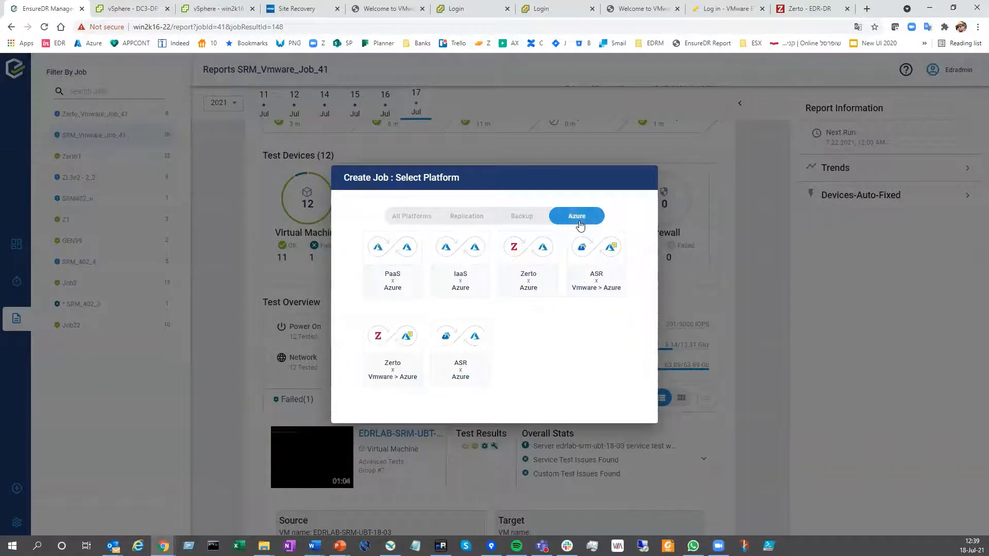
pyautogui.click(404, 219)
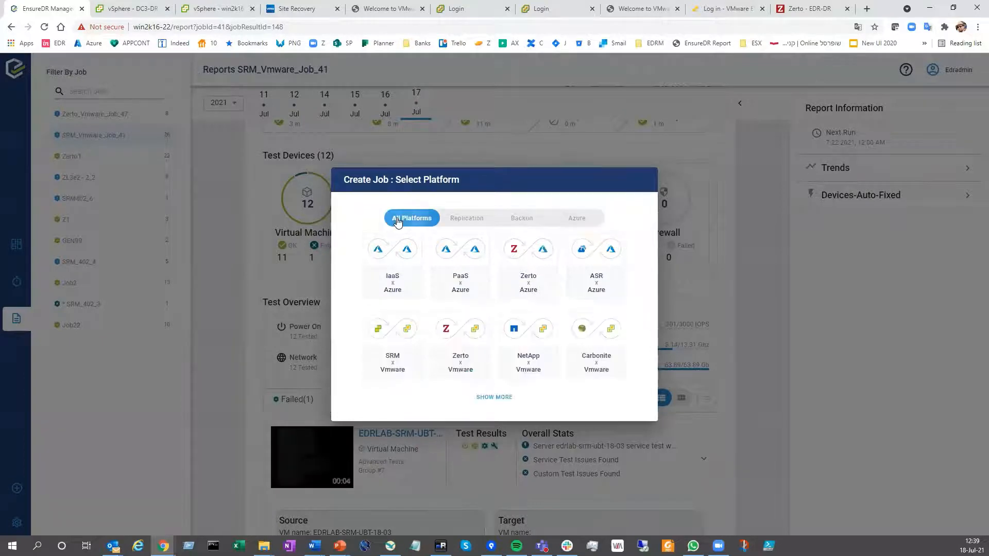
pyautogui.click(390, 330)
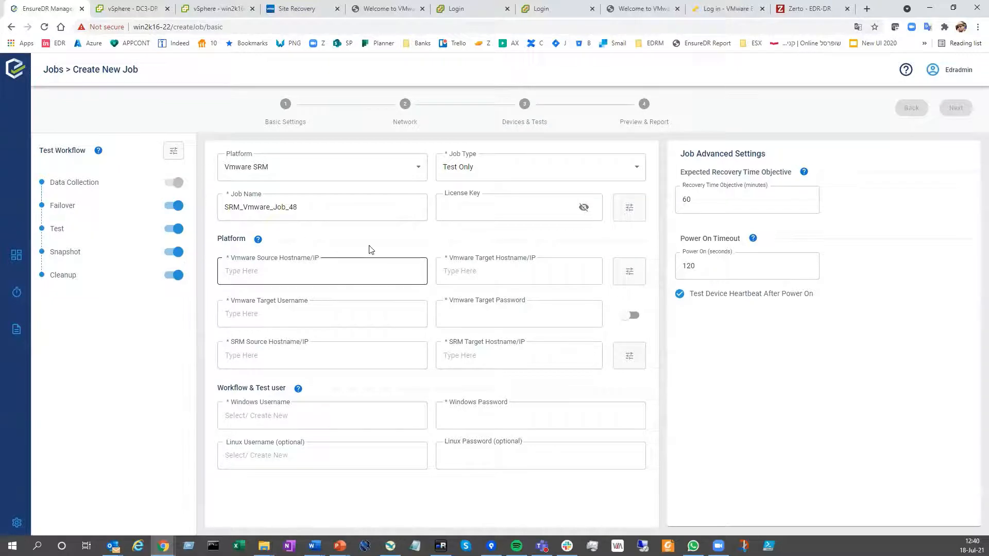
# Set the VMware source host to 10.0.10.101 and the VMware target host to 10.0.10.201
pyautogui.click(331, 212)
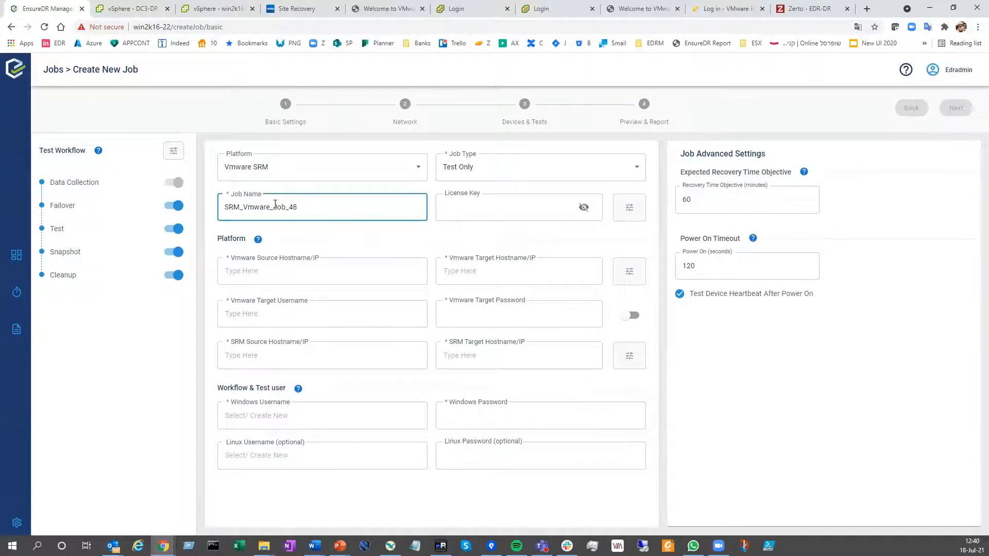
pyautogui.click(286, 271)
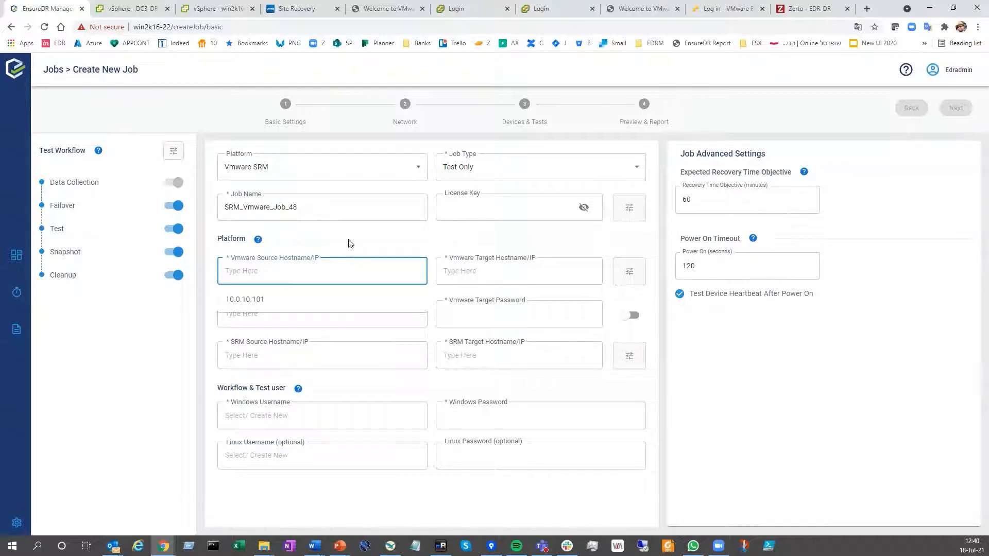
pyautogui.click(341, 259)
pyautogui.click(254, 270)
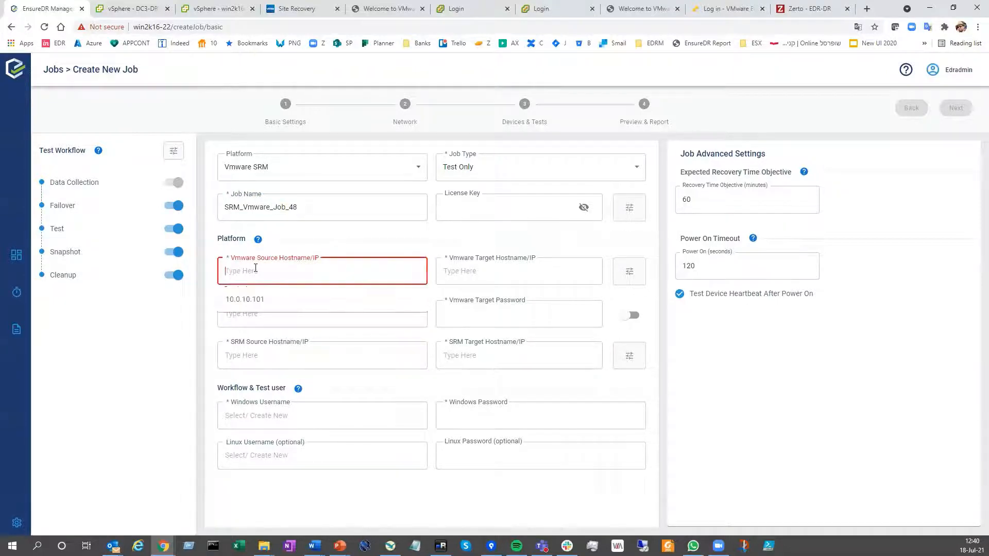
pyautogui.click(258, 299)
pyautogui.click(451, 278)
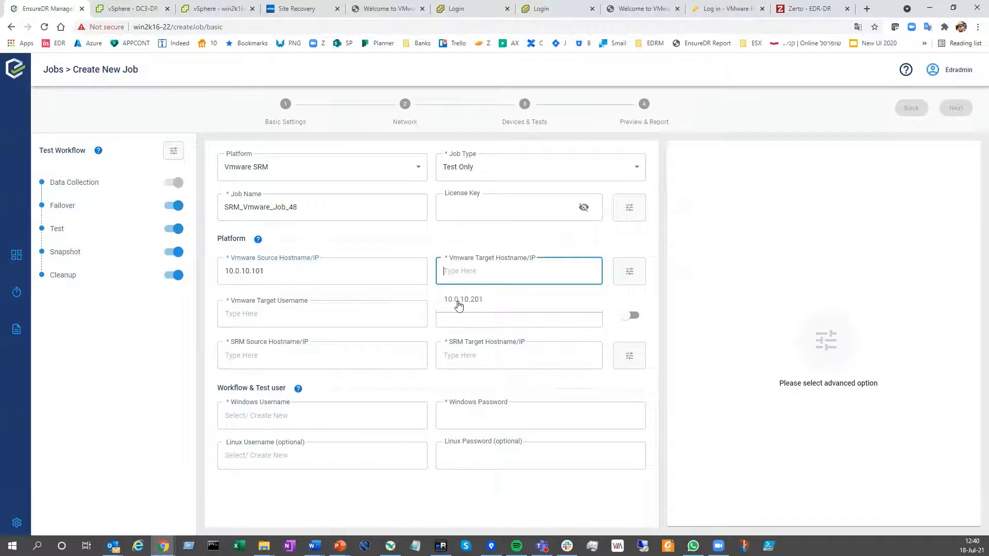
pyautogui.click(456, 304)
# Choose the saved VMware target administrator account, and set the SRM source host to 10.0.10.117 and the SRM target host to 10.0.10.217
pyautogui.click(324, 317)
pyautogui.click(277, 342)
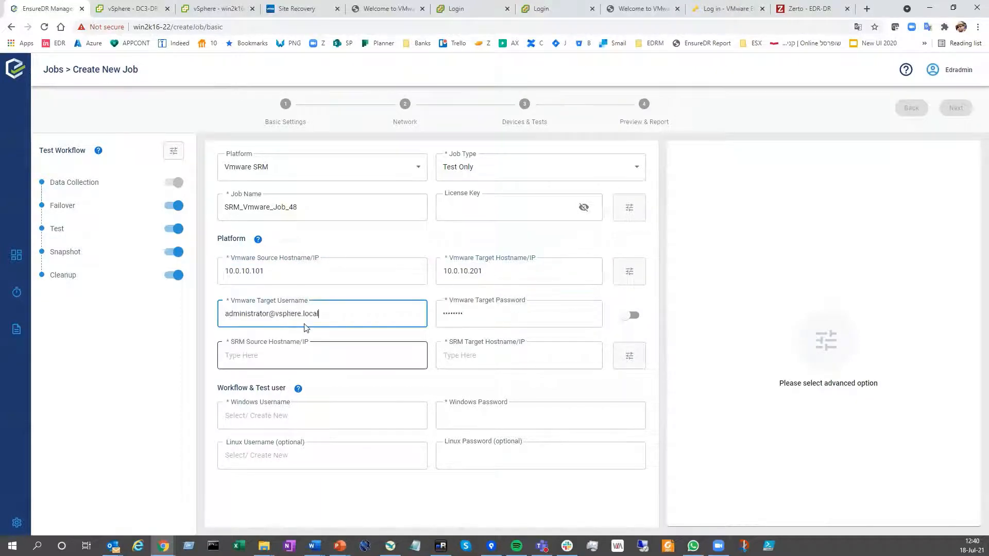
pyautogui.click(286, 363)
pyautogui.click(252, 391)
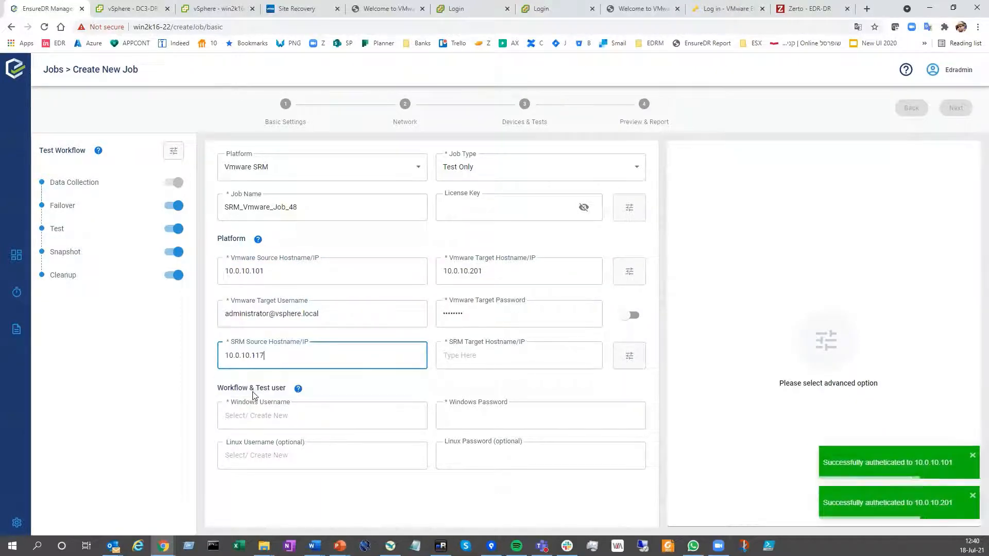
pyautogui.click(479, 357)
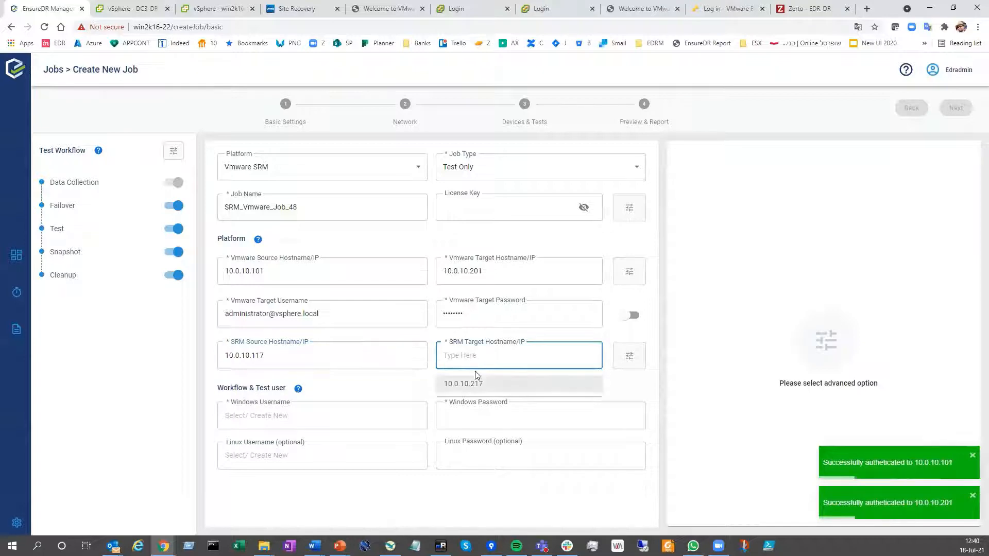
pyautogui.click(469, 383)
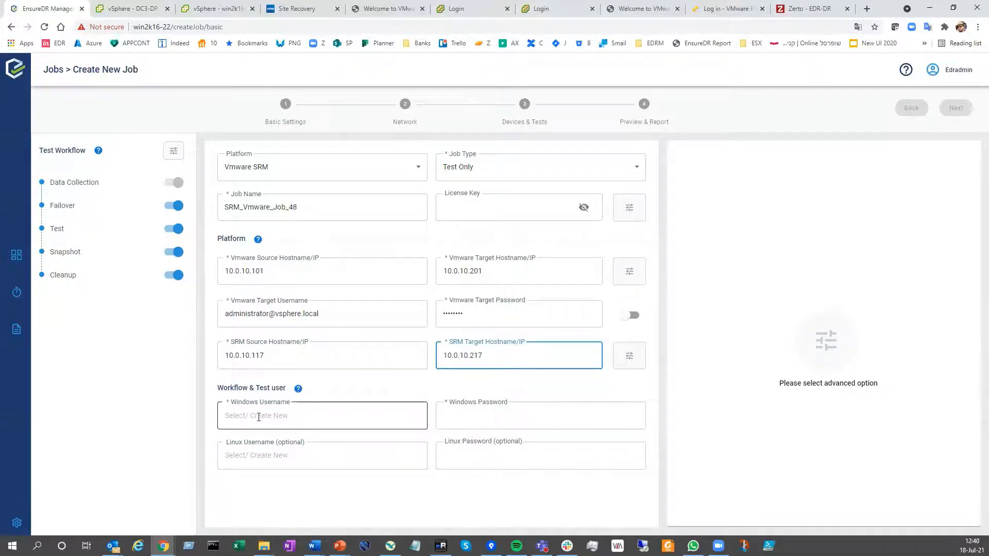
# Choose the saved edr-lab\edrjob account as the Windows test user and root as the Linux test user
pyautogui.click(284, 423)
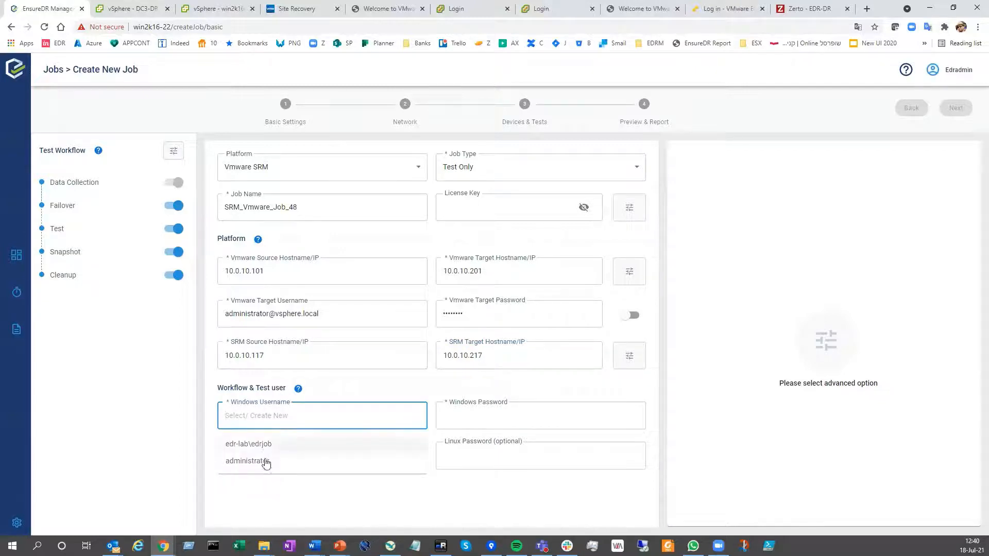
pyautogui.click(274, 444)
pyautogui.click(278, 456)
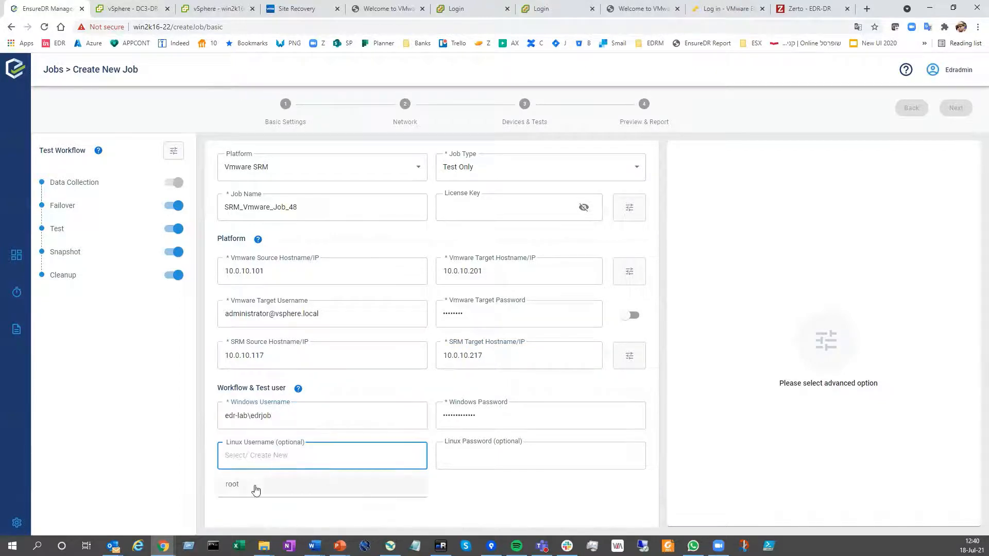
pyautogui.click(254, 486)
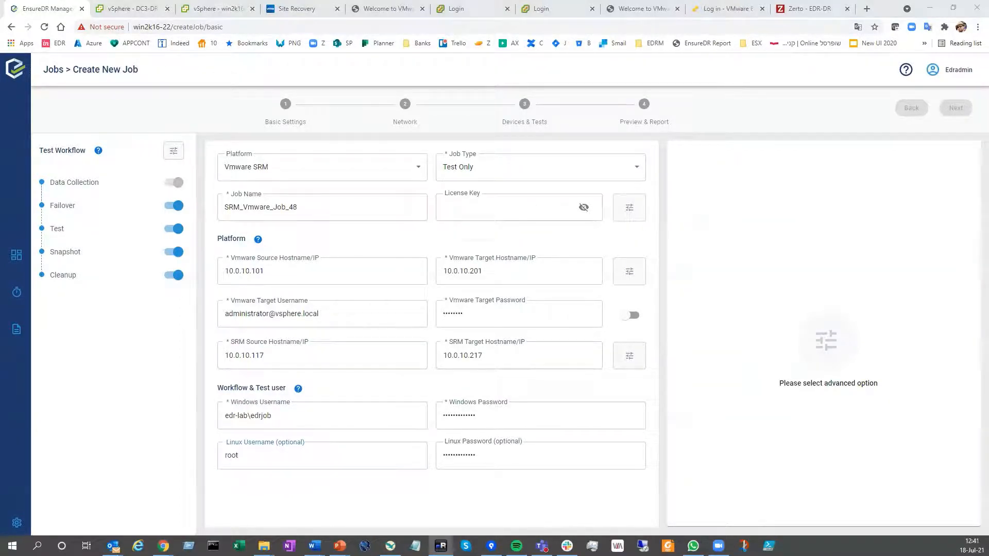
# Paste the license key for the job and continue to the network settings
pyautogui.click(535, 203)
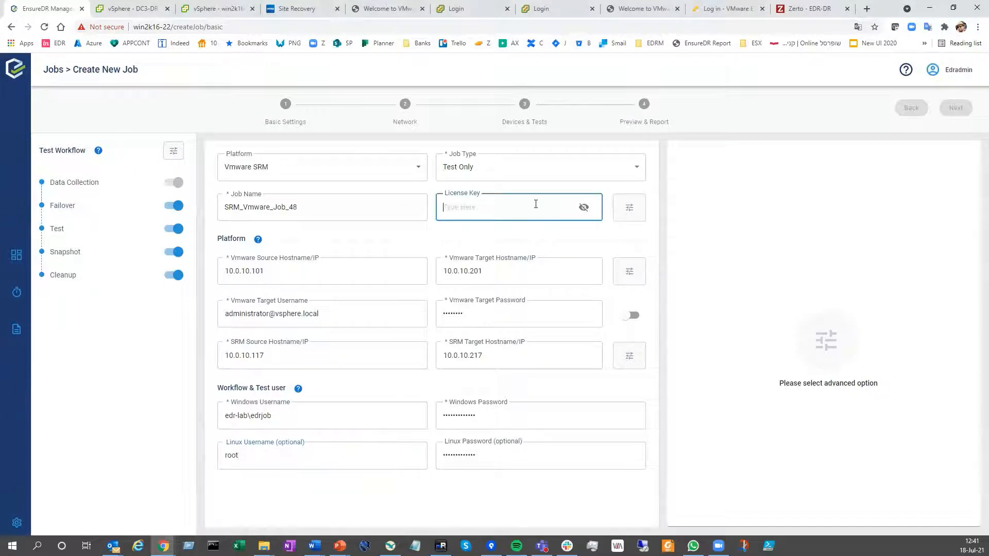
pyautogui.hotkey('ctrl', 'v')
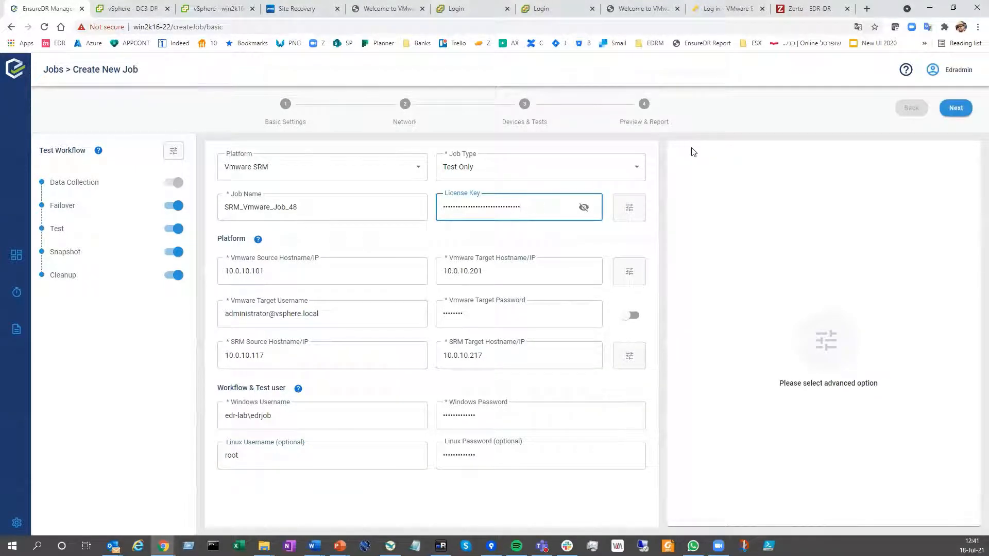
pyautogui.click(954, 110)
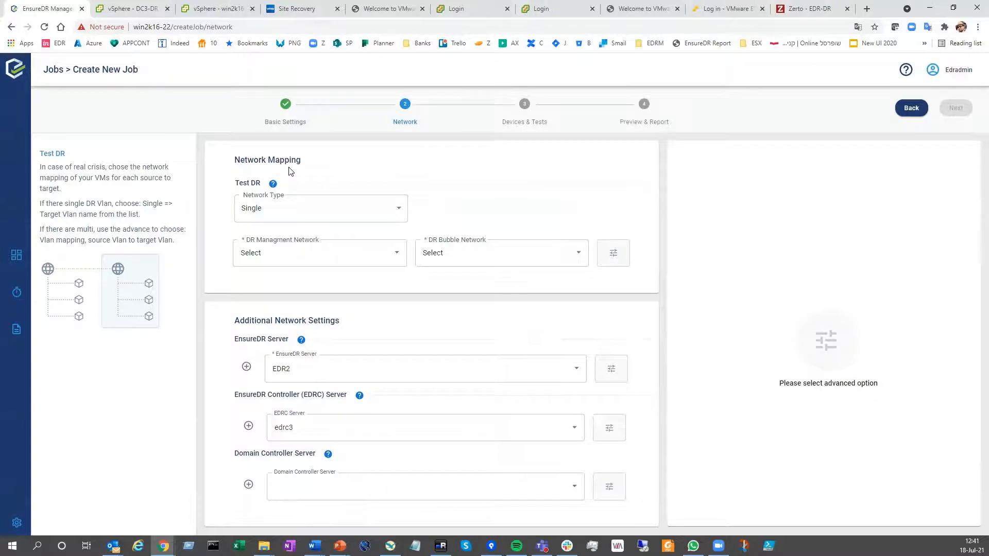
# Map the DR management network to VM Network and the DR bubble network to DR Network
pyautogui.click(395, 257)
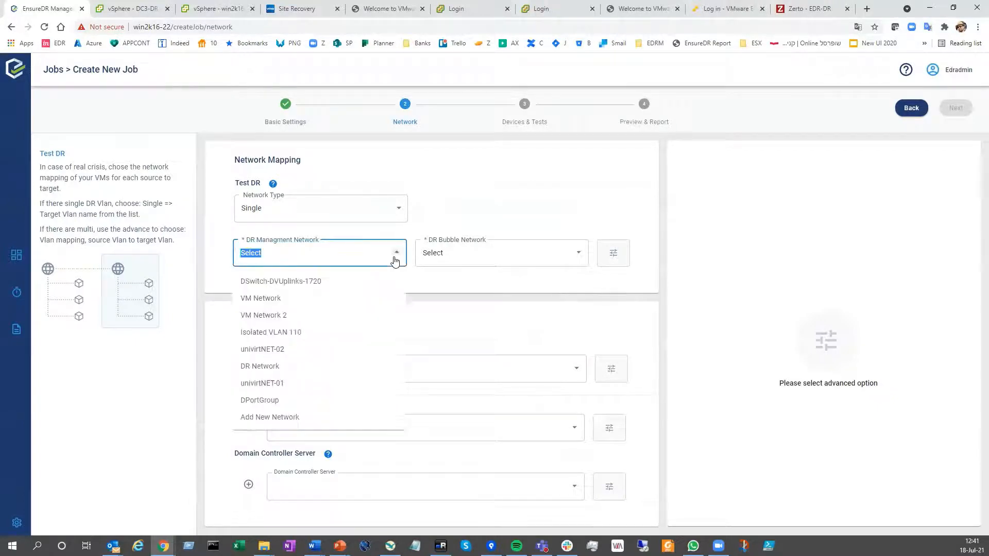
pyautogui.click(268, 304)
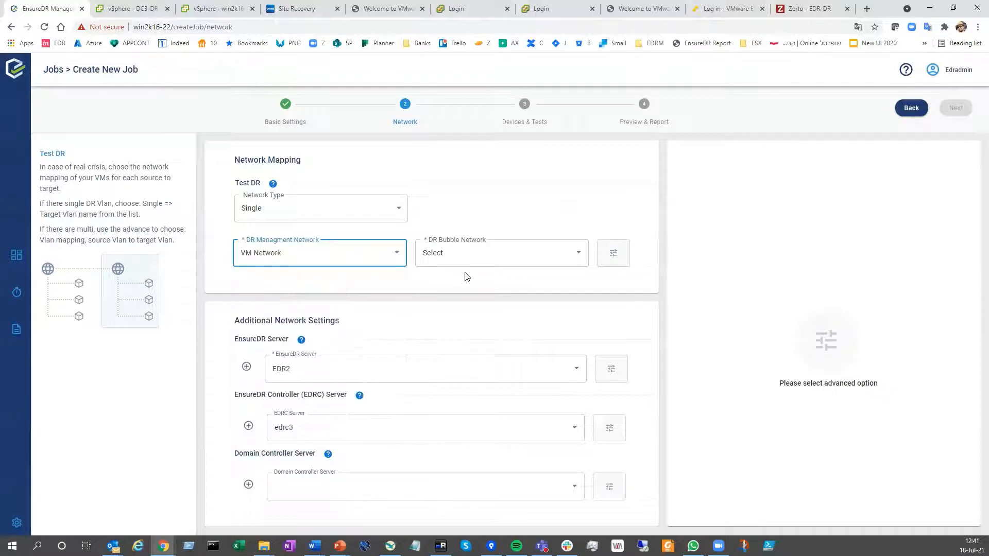
pyautogui.click(580, 255)
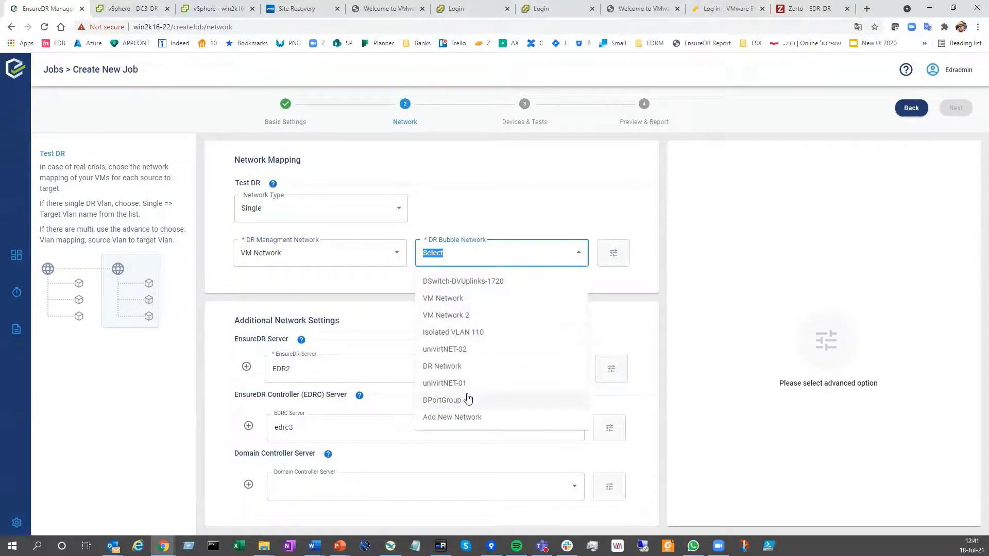
pyautogui.click(467, 367)
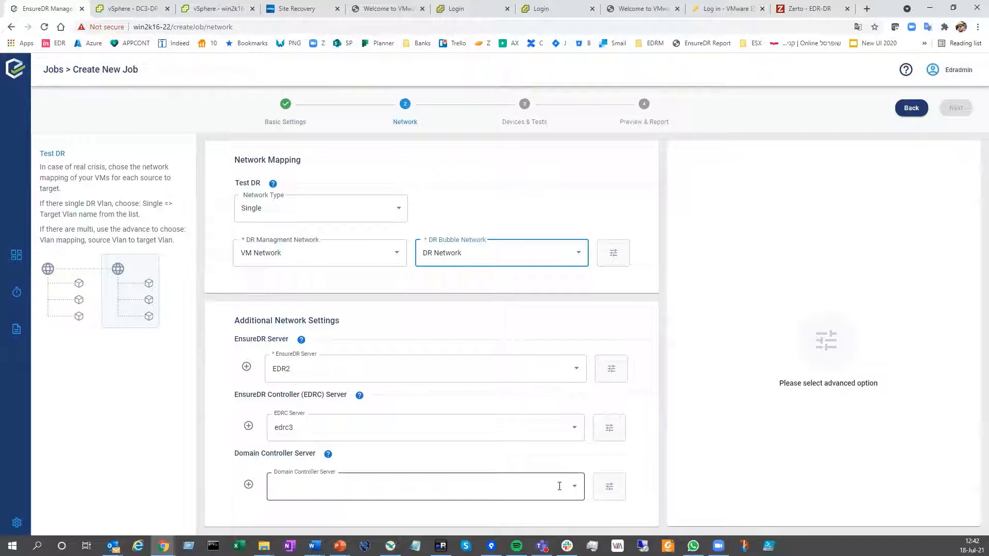
# Set the domain controller server to "I have a Domain Controller inside my replication" and continue to the devices and tests
pyautogui.click(355, 490)
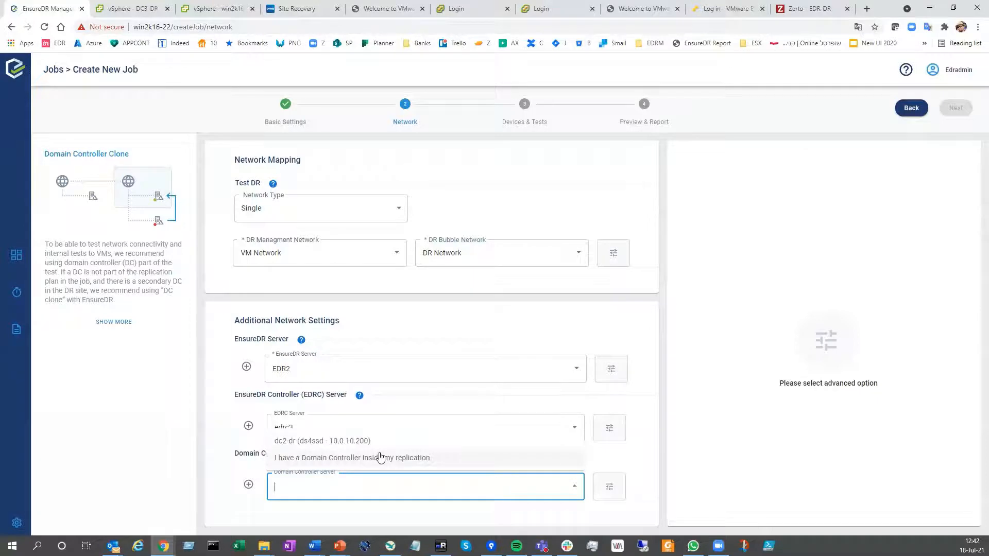
pyautogui.click(345, 459)
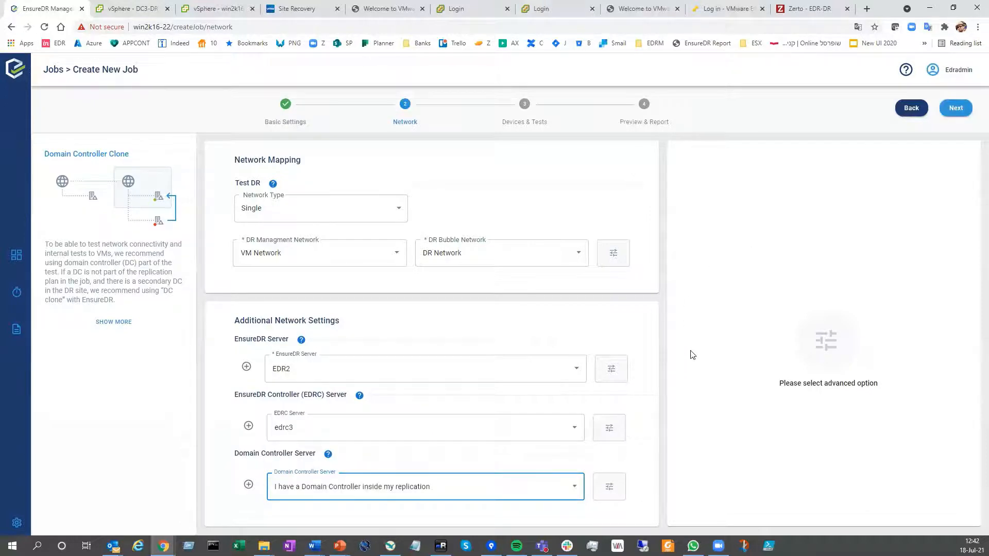
pyautogui.click(956, 108)
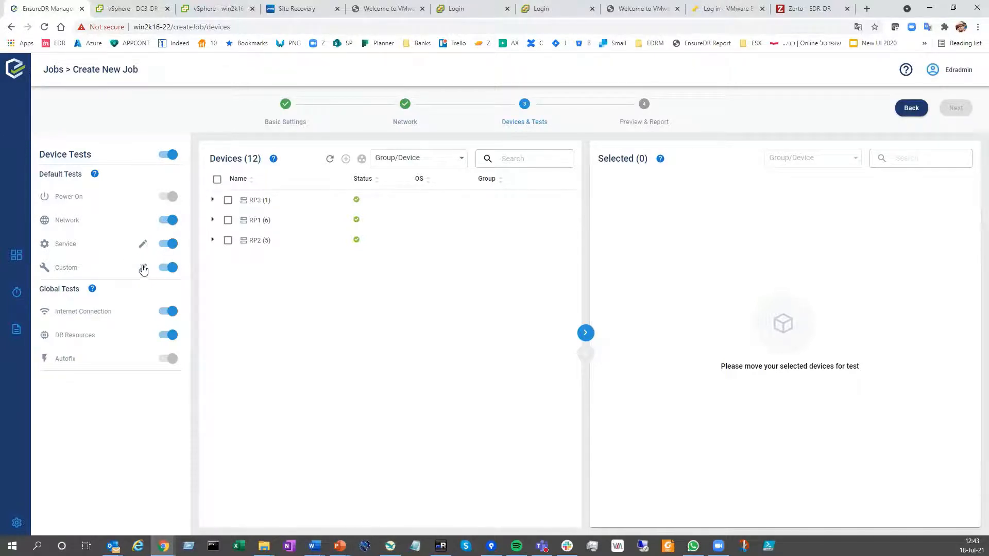
# Change the default service test to Netlogon and save it, and review and save the default custom test configuration
pyautogui.click(144, 245)
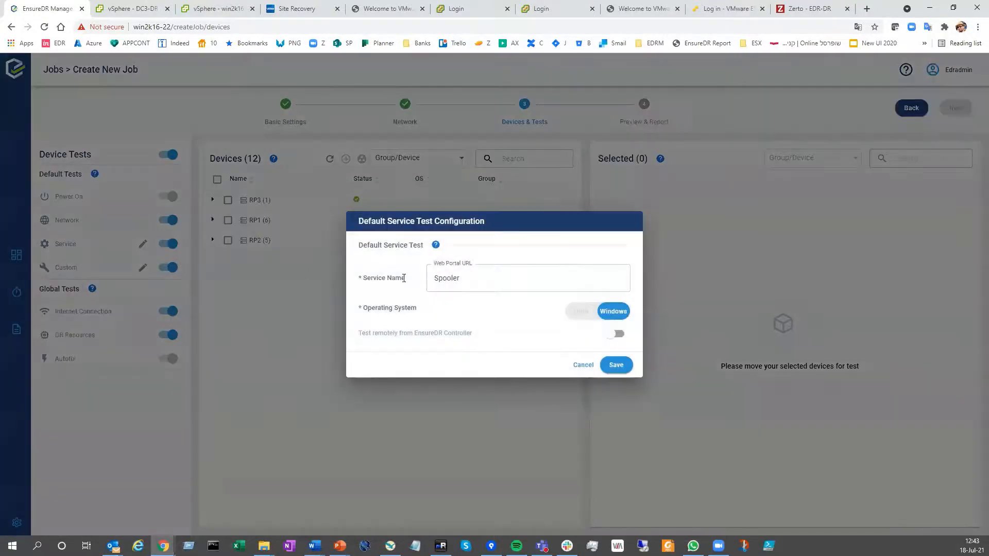
pyautogui.click(494, 278)
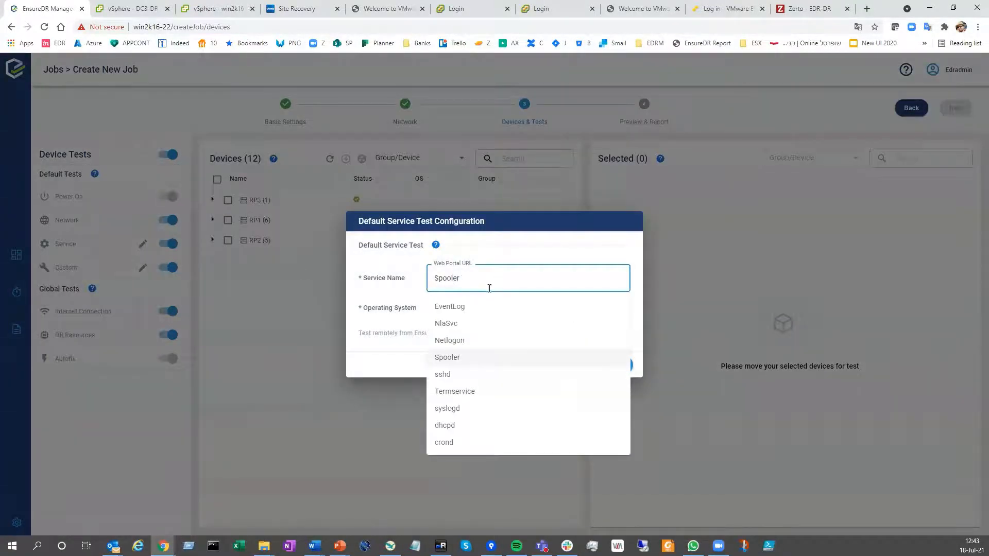
pyautogui.click(460, 341)
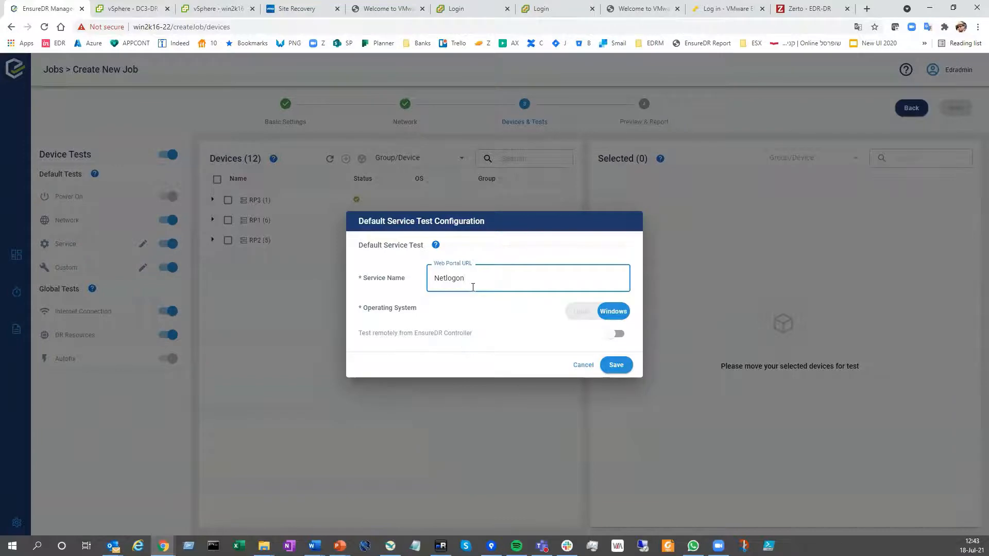
pyautogui.click(623, 368)
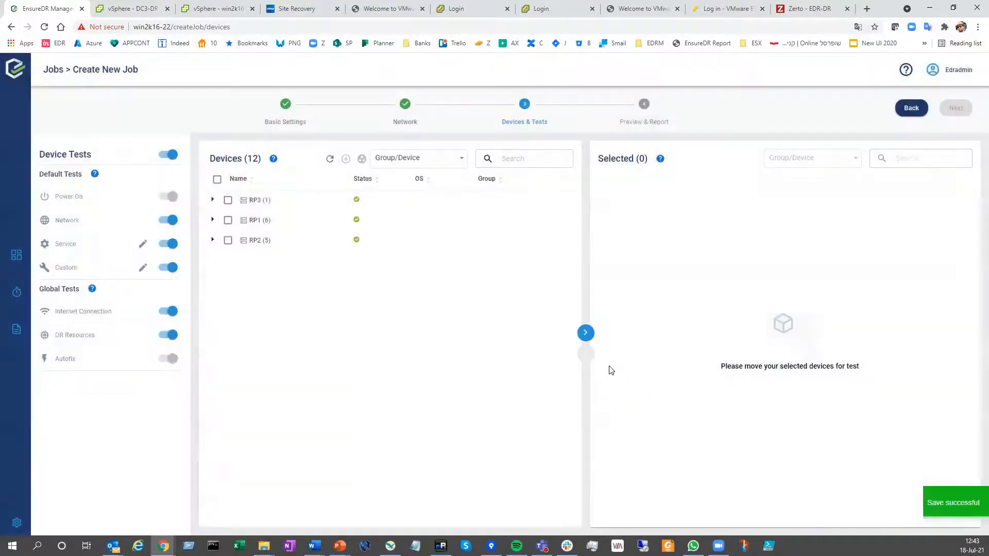
pyautogui.click(143, 268)
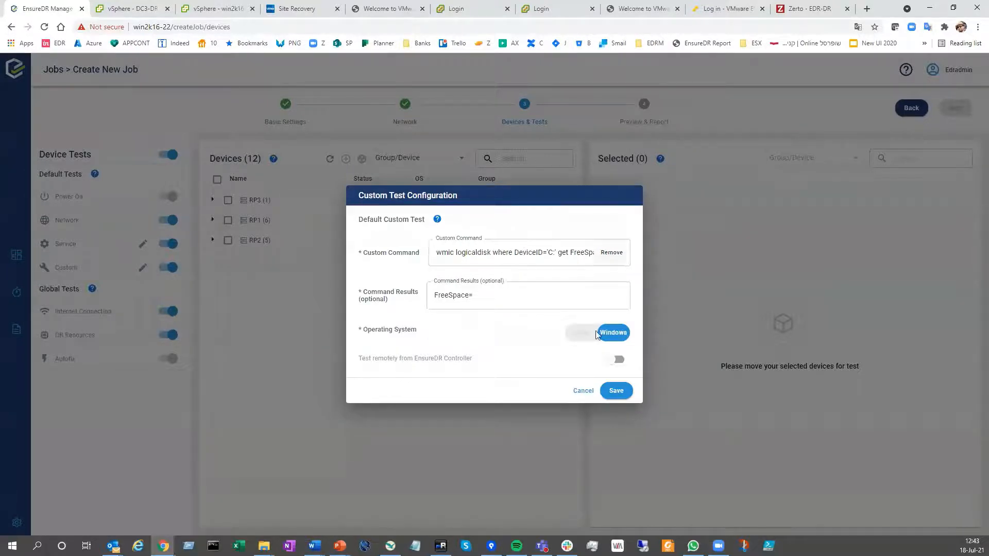
pyautogui.click(618, 392)
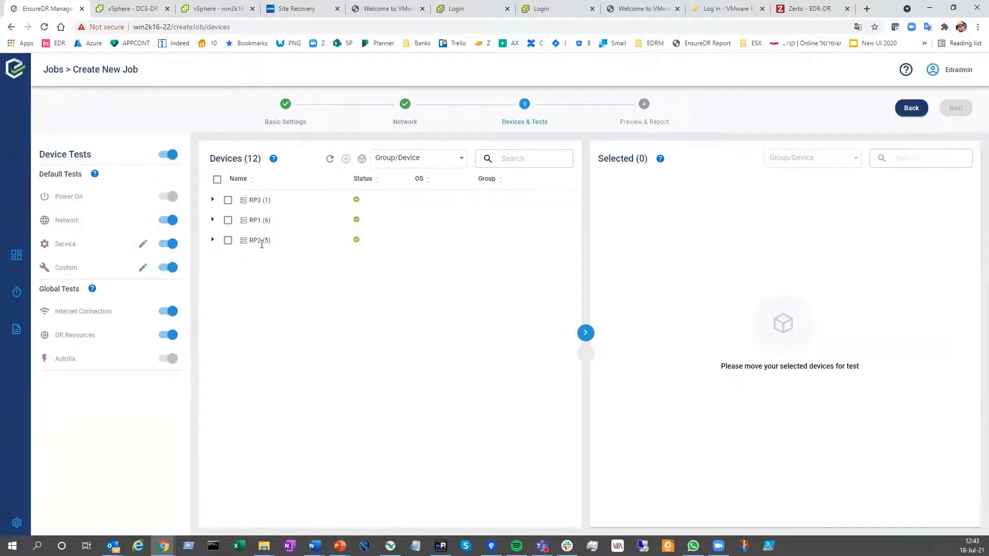
# Add EDRLAB-SRM-WIN2K16-01 from RP3 and EDRLAB-SRM-UBT-18-00, COS-4-00, COS-4-02 and WIN2K16-00 from RP1 to the devices selected for testing
pyautogui.click(212, 201)
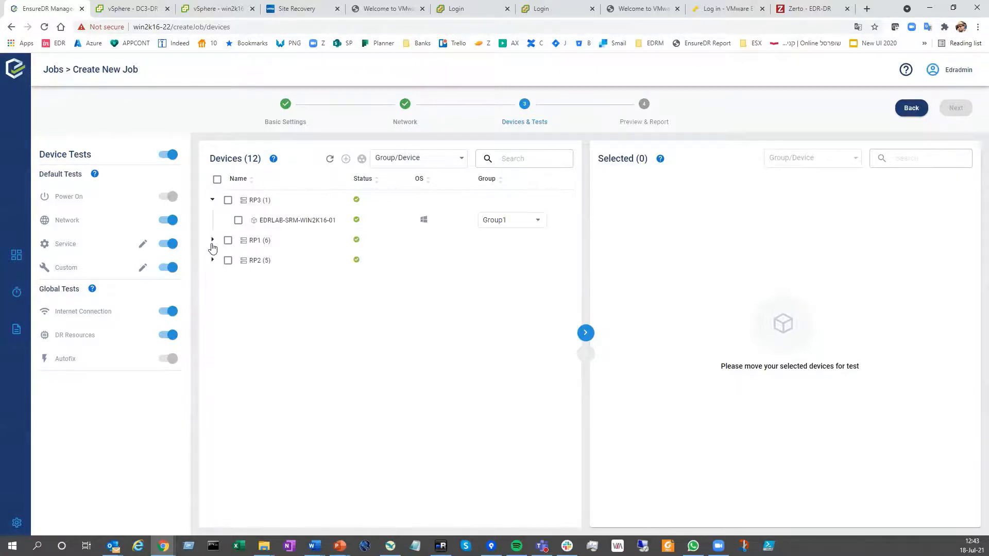
pyautogui.click(212, 242)
pyautogui.click(212, 381)
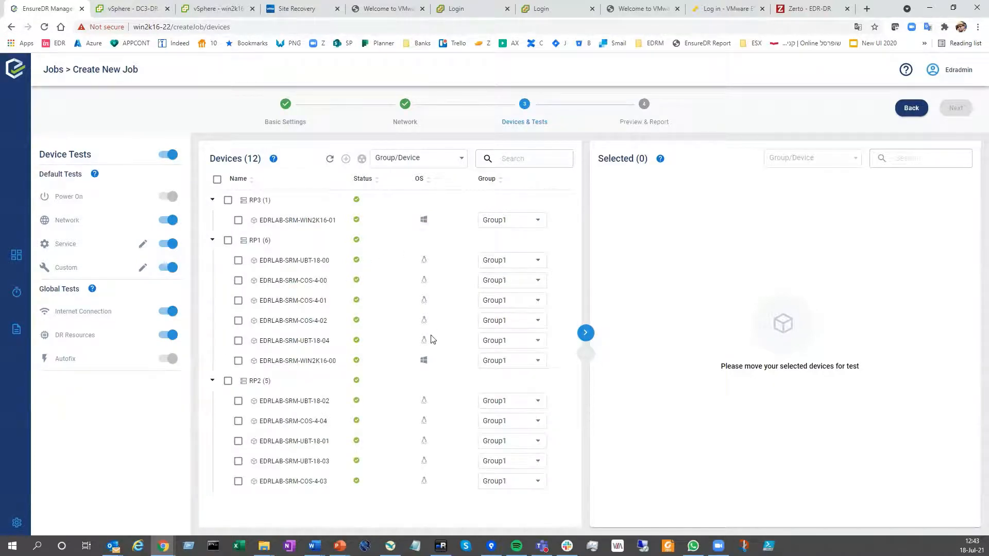
pyautogui.click(237, 220)
pyautogui.click(238, 260)
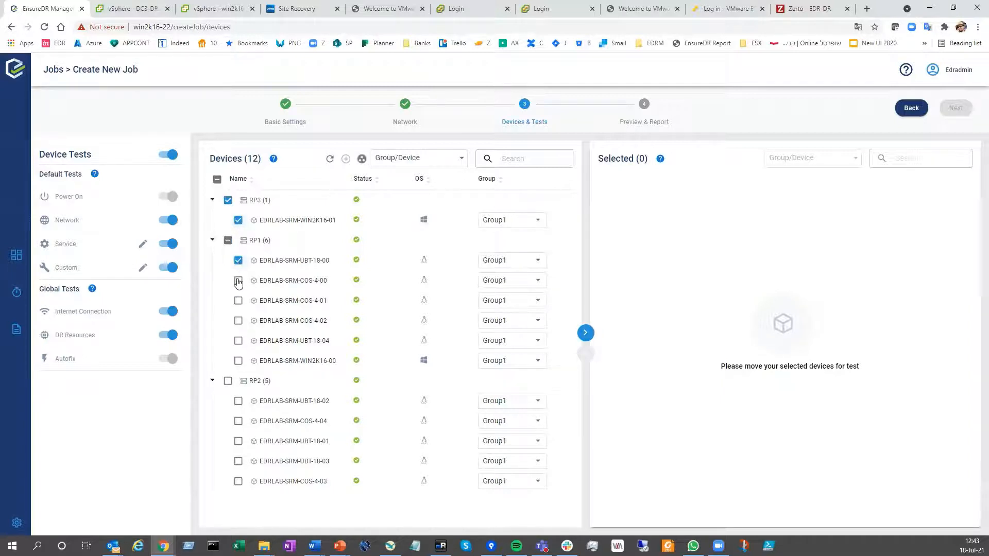
pyautogui.click(238, 280)
pyautogui.click(238, 321)
pyautogui.click(238, 360)
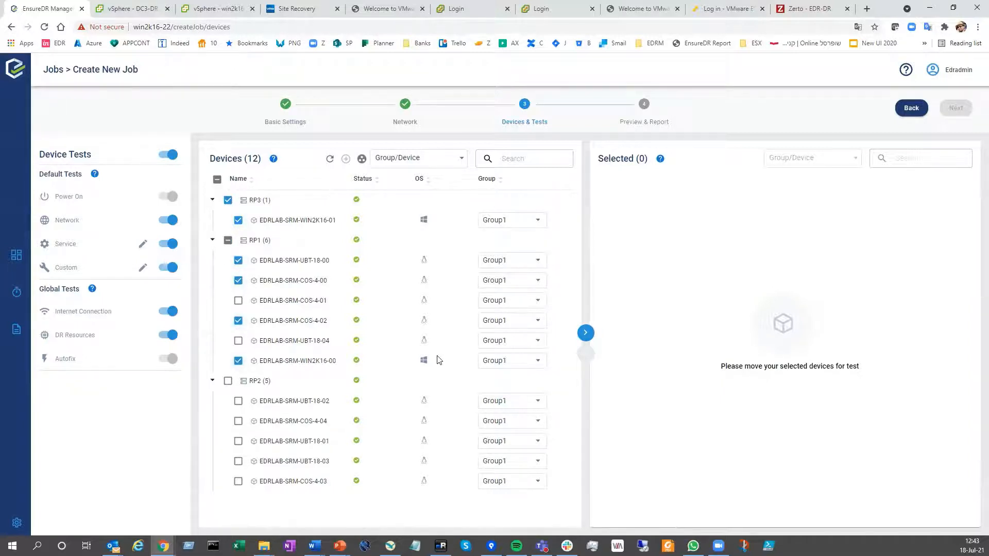
pyautogui.click(586, 333)
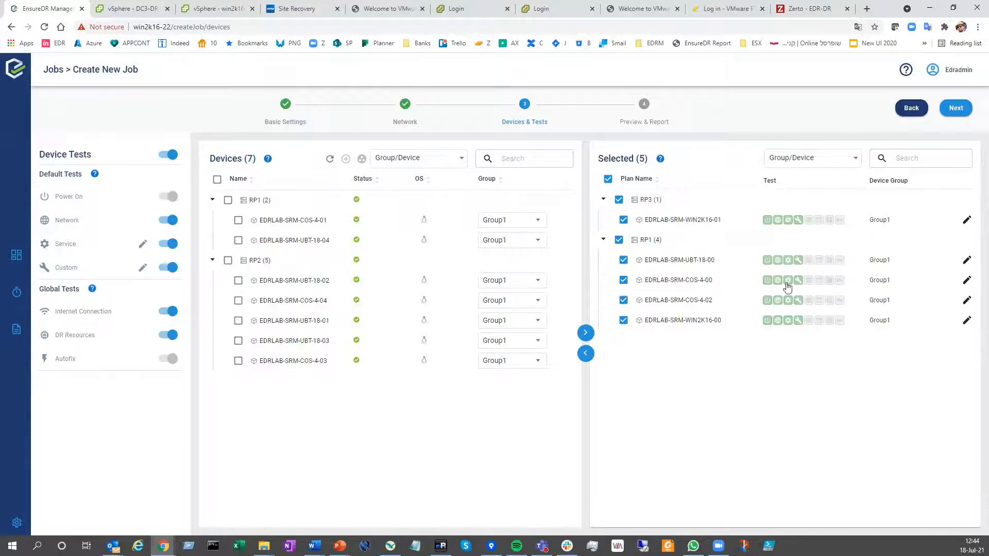
# Disable the custom test of EDRLAB-SRM-WIN2K16-01, view its configuration without saving, and enable the test again
pyautogui.click(798, 221)
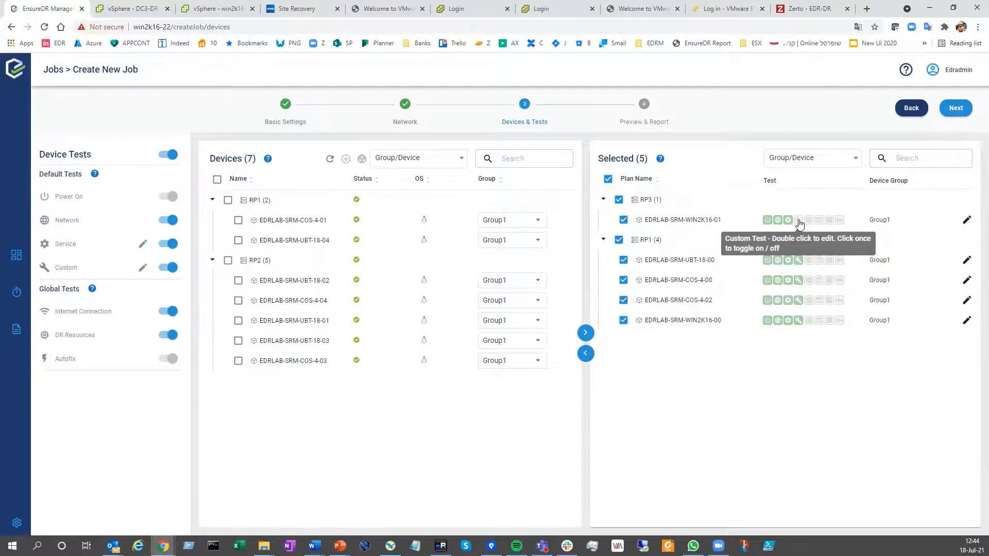
pyautogui.doubleClick(799, 221)
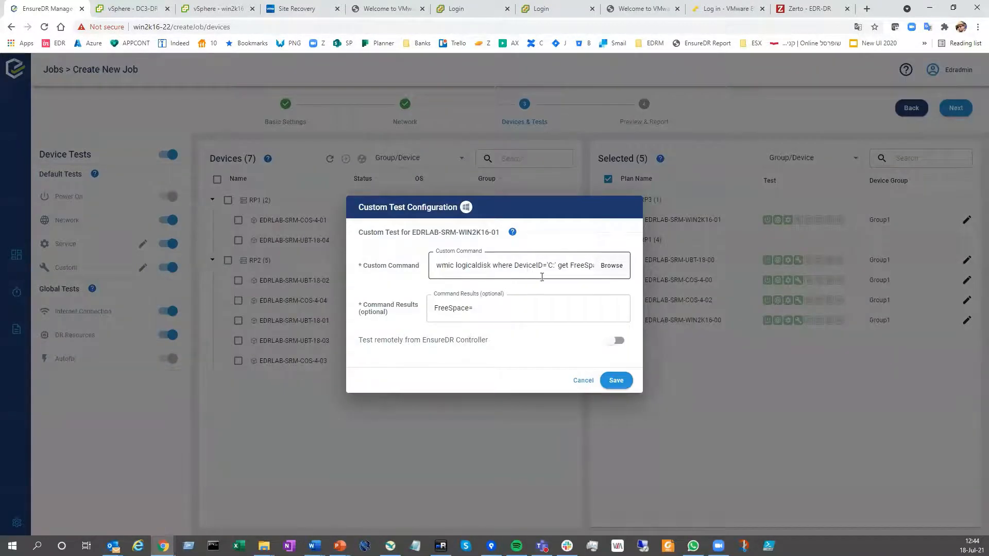
pyautogui.click(579, 381)
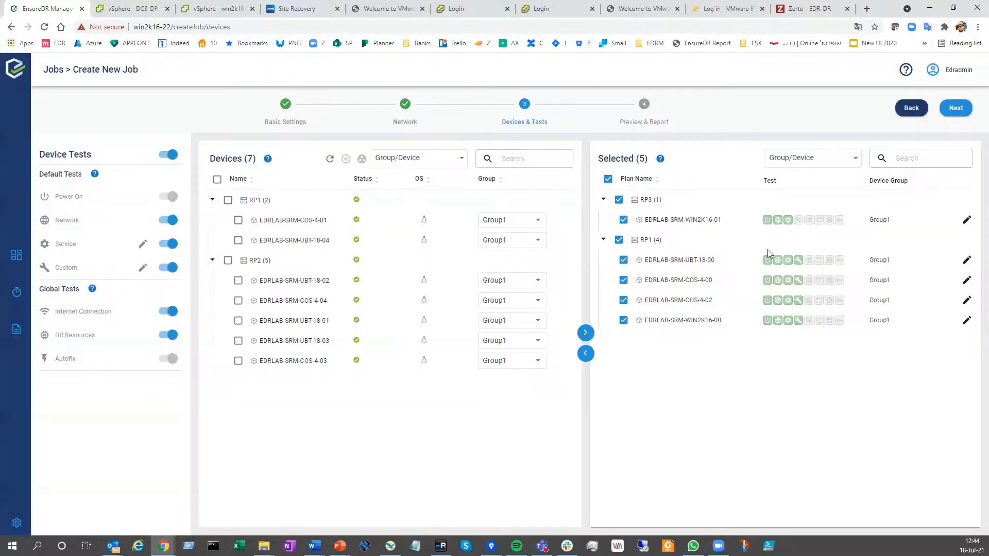
pyautogui.click(798, 221)
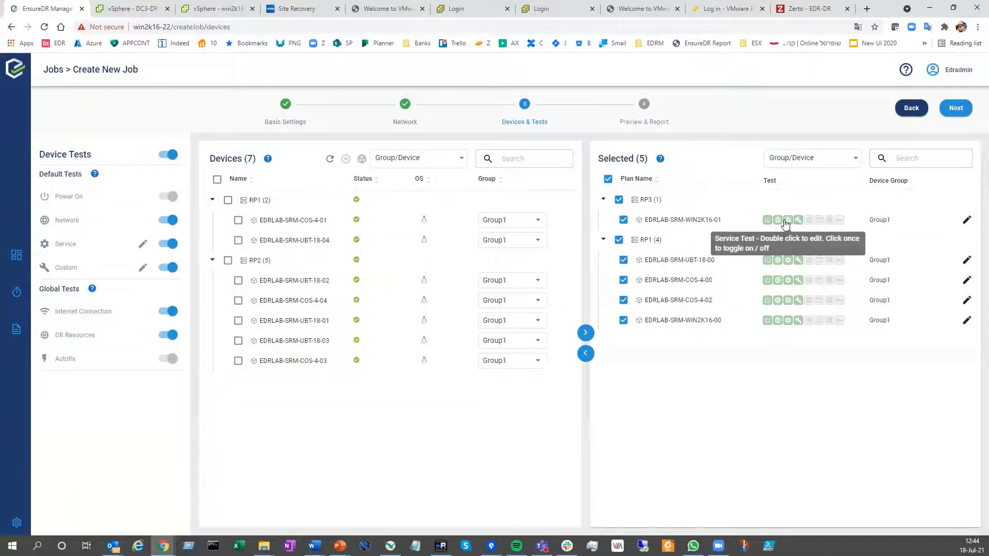
# Set the service test of EDRLAB-SRM-WIN2K16-01 to EventLog and save its configuration
pyautogui.click(786, 222)
pyautogui.doubleClick(788, 221)
pyautogui.click(490, 289)
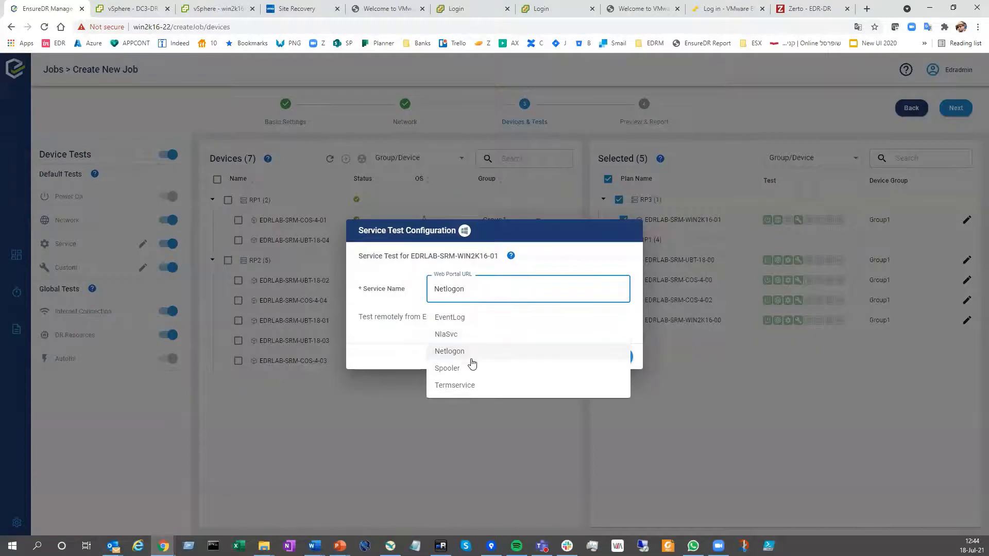
pyautogui.click(494, 317)
pyautogui.click(616, 357)
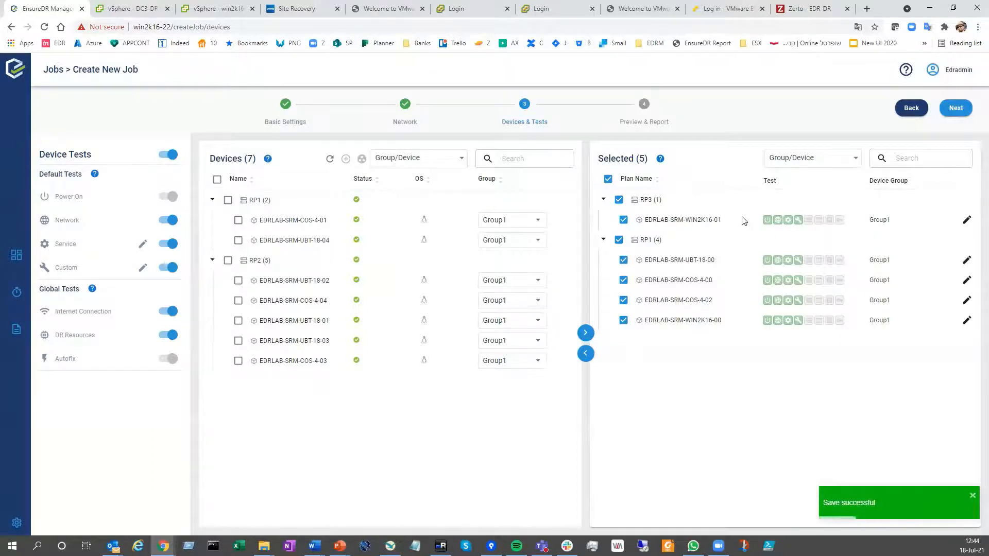
# Enable the database and web portal tests for EDRLAB-SRM-WIN2K16-01, apply the SQL database test settings and save the device
pyautogui.click(967, 220)
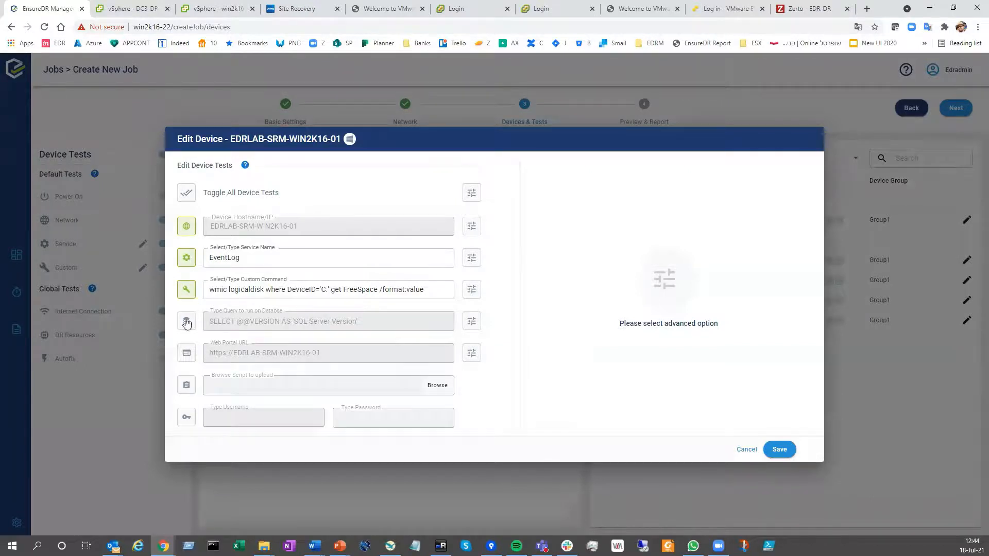
pyautogui.moveTo(192, 327)
pyautogui.click(478, 325)
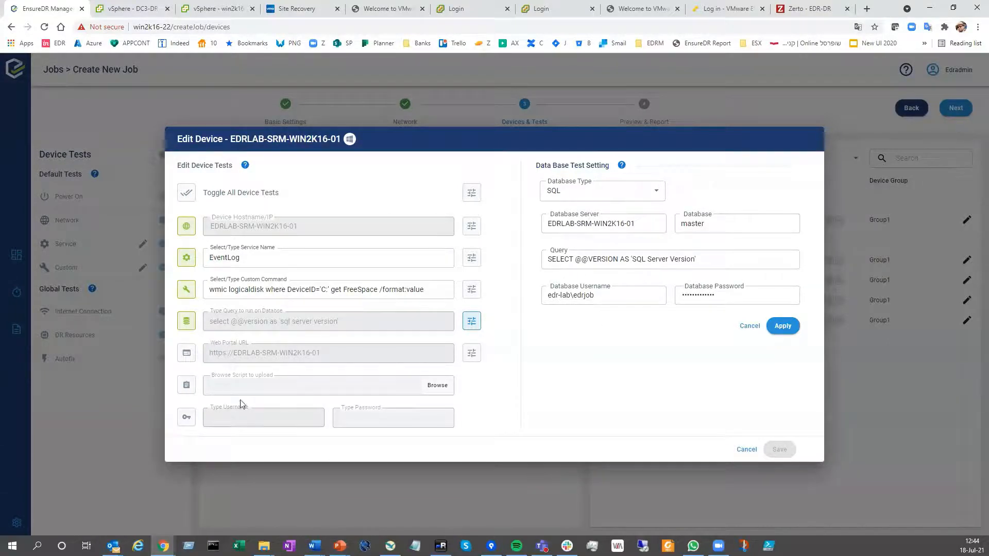
pyautogui.click(187, 353)
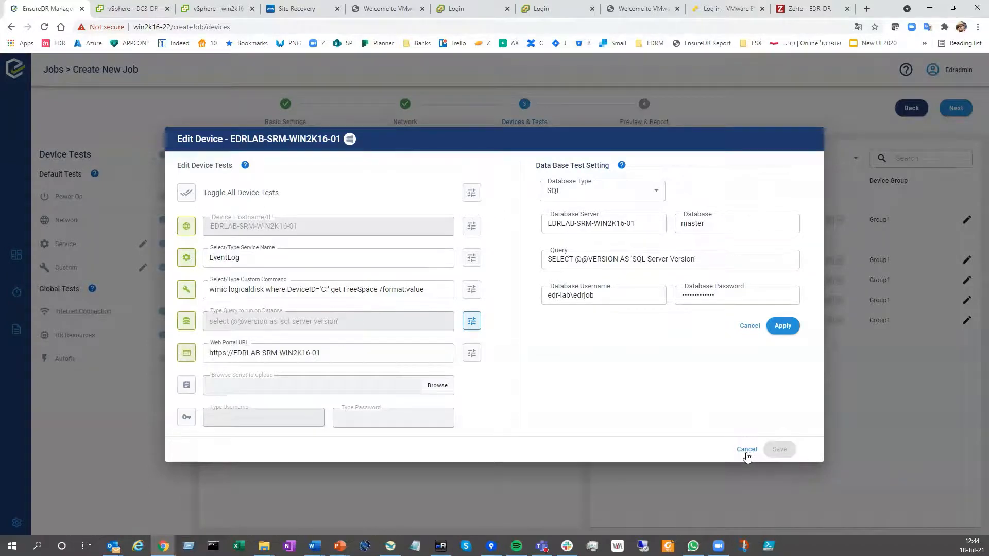
pyautogui.click(783, 326)
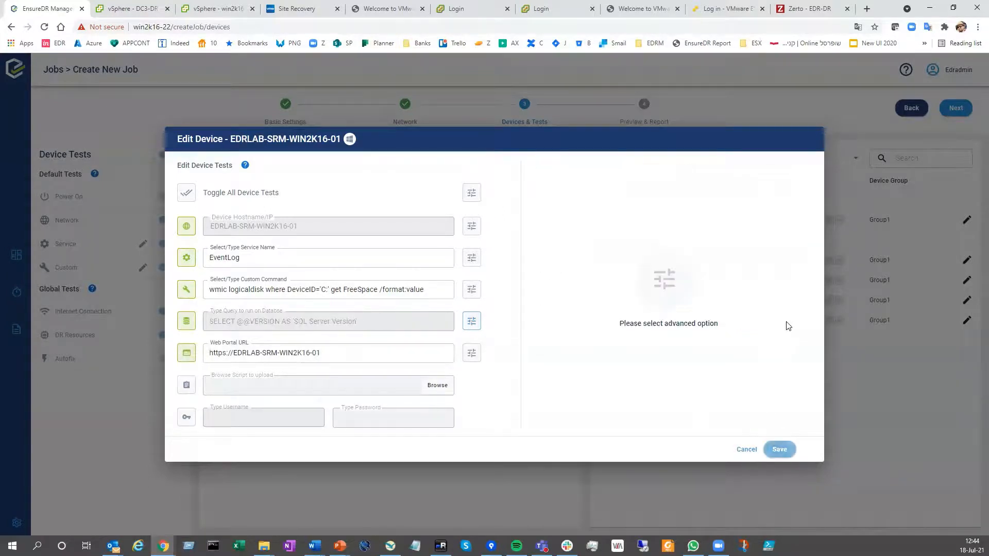
pyautogui.click(780, 450)
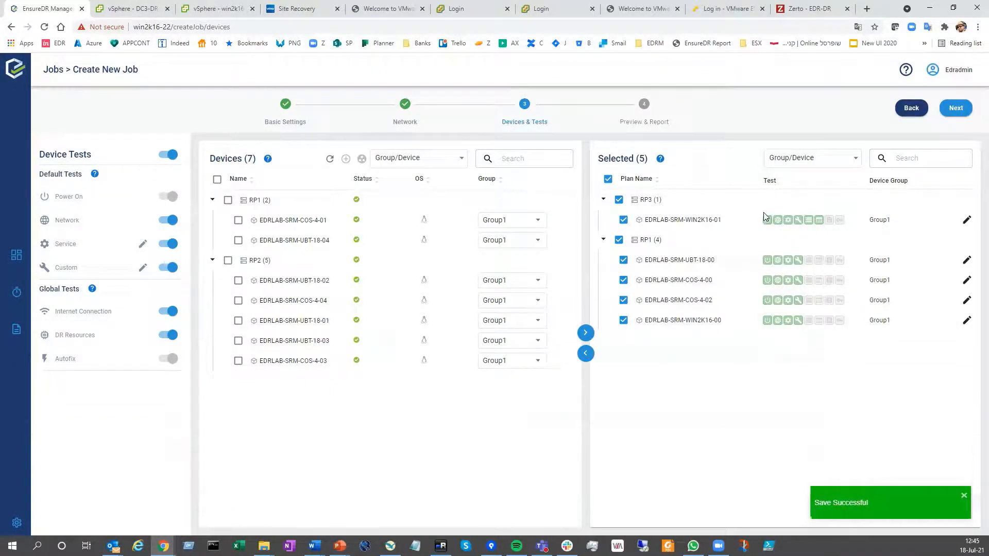
# Continue to the preview and report stage and save the new SRM job without running it
pyautogui.click(959, 110)
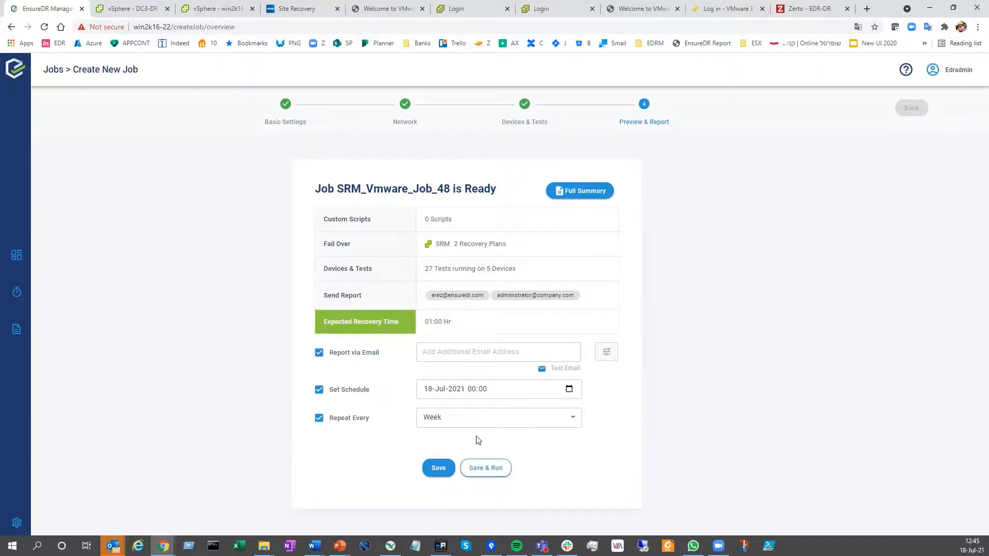
pyautogui.click(439, 468)
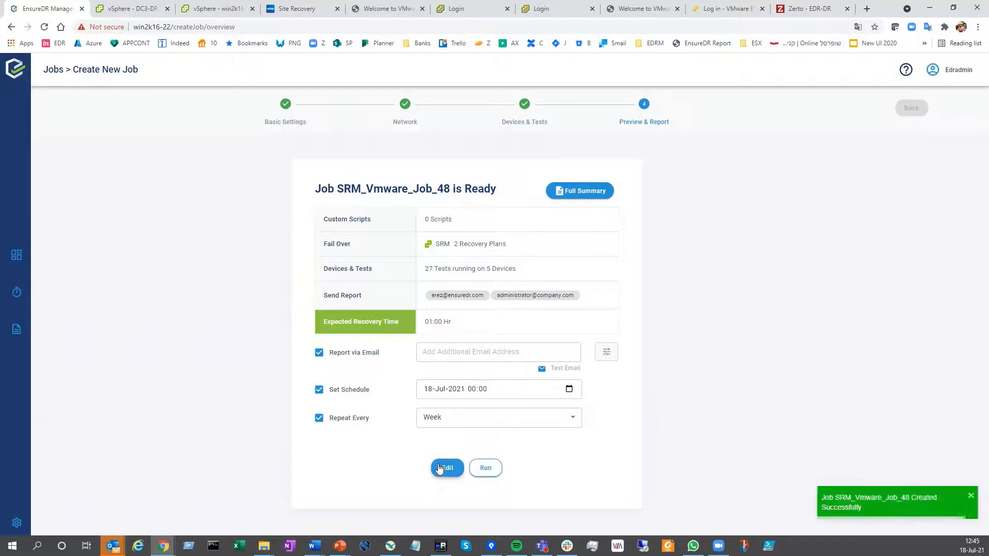
# Return to the jobs list, view the summary of SRM_Vmware_Job_41 and open its full report
pyautogui.click(16, 292)
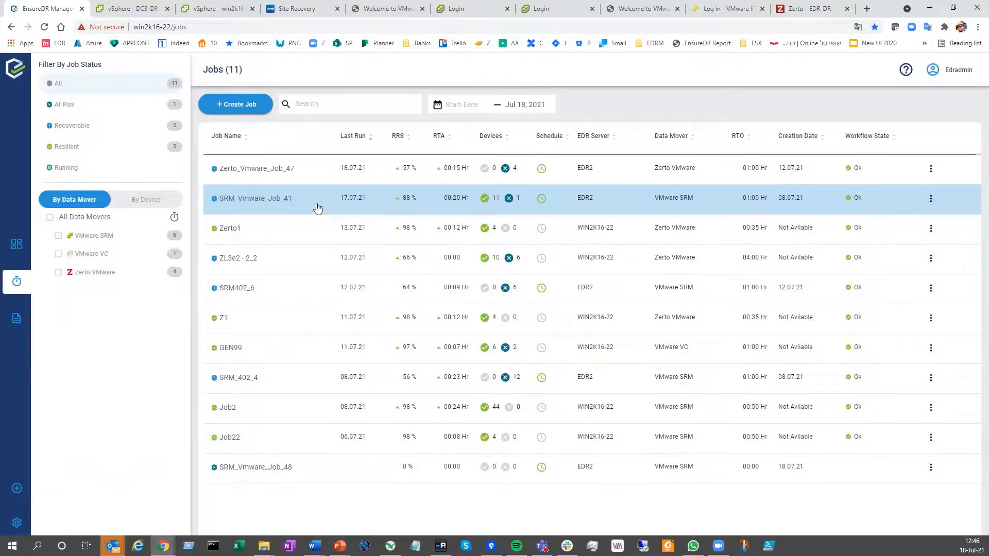
pyautogui.click(325, 209)
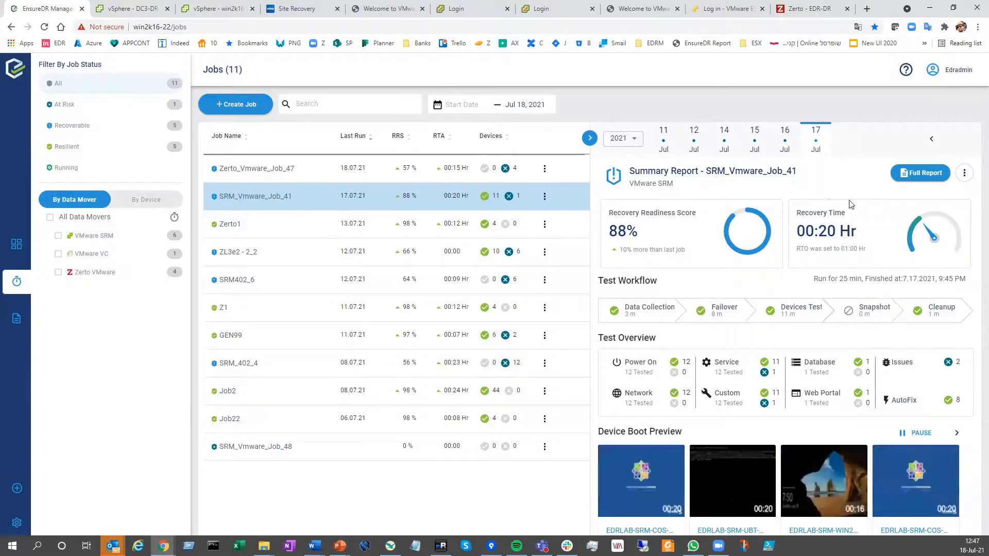
pyautogui.click(922, 173)
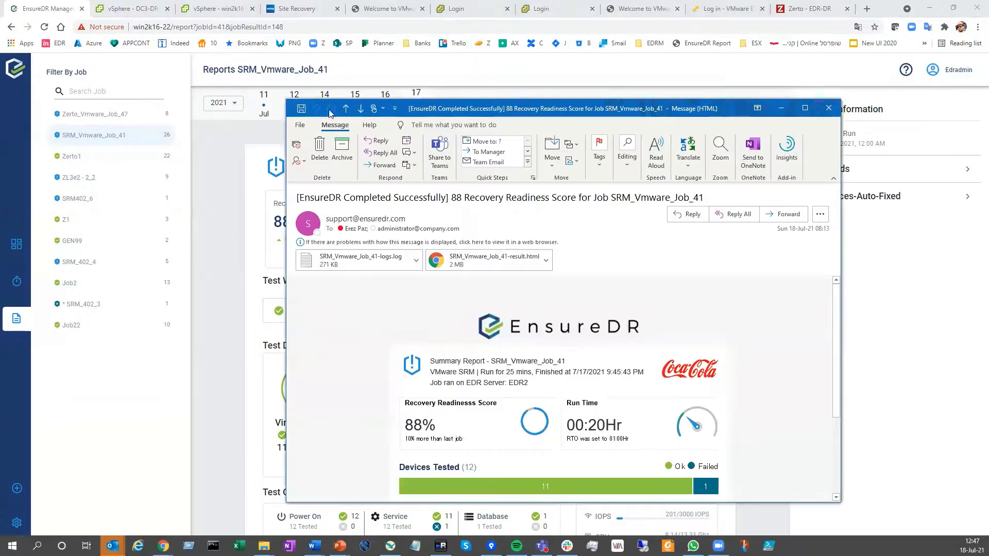
# Read the EnsureDR completion e-mail for SRM_Vmware_Job_41 in Outlook and open its attached SRM_Vmware_Job_41-result.html report
pyautogui.scroll(-2, 524, 293)
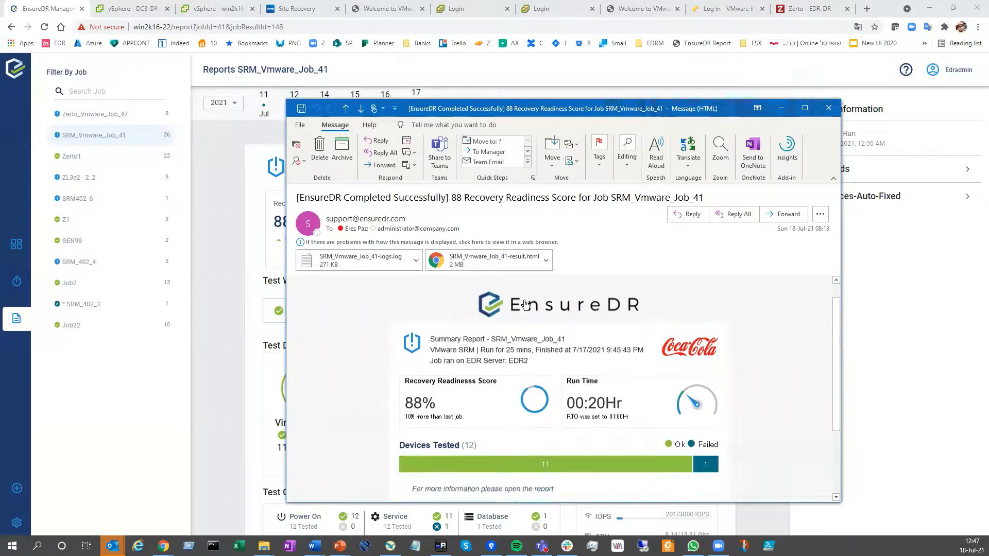
pyautogui.scroll(-1, 525, 294)
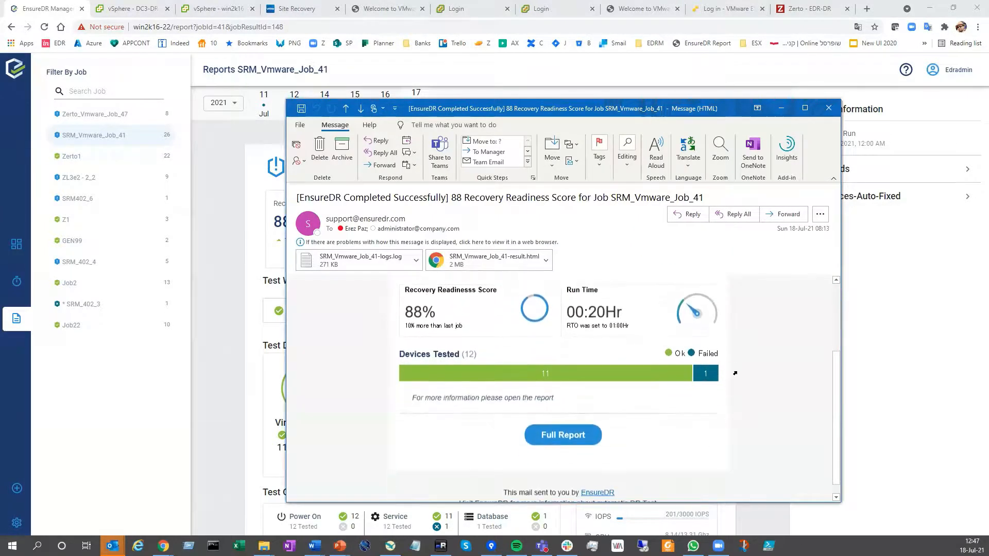
pyautogui.scroll(3, 736, 377)
pyautogui.scroll(-3, 519, 457)
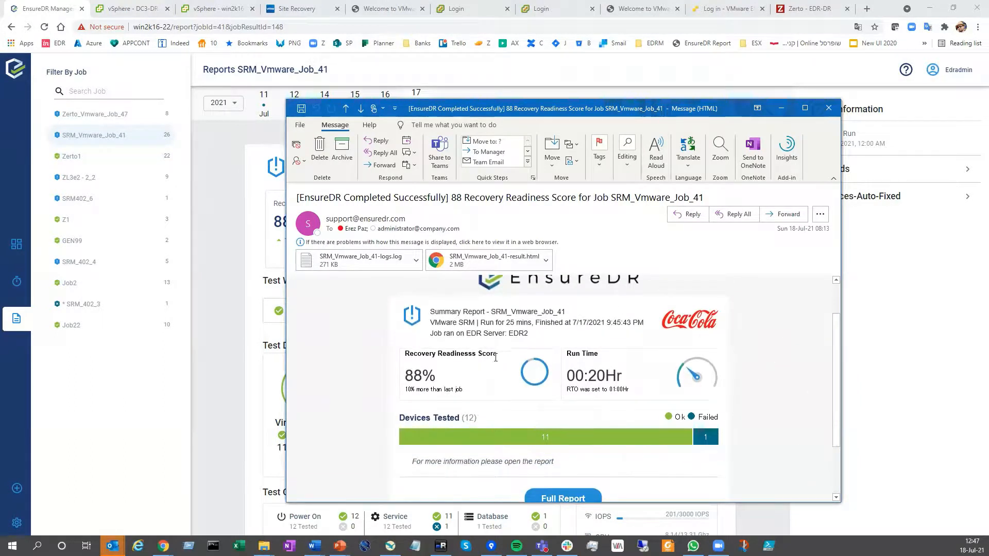
pyautogui.doubleClick(482, 263)
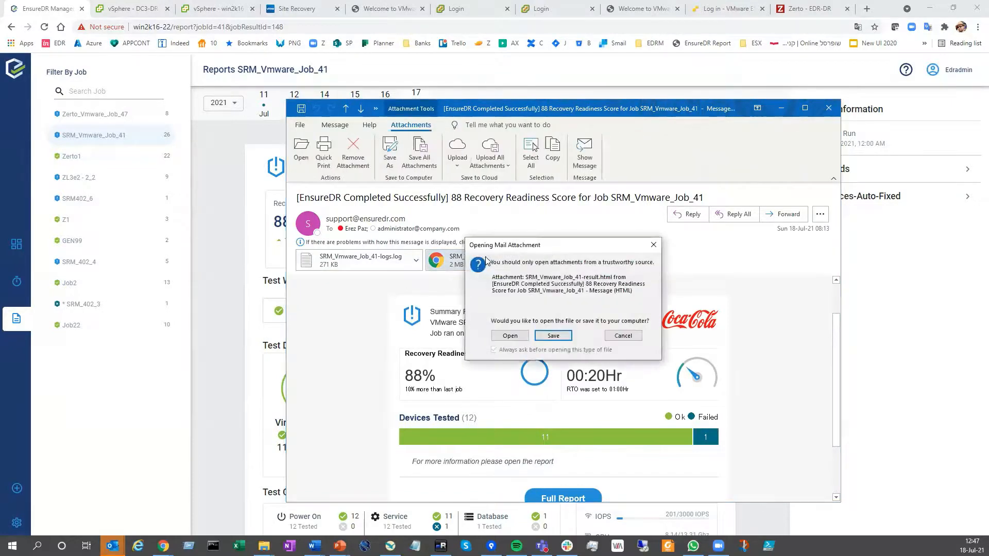
pyautogui.click(515, 338)
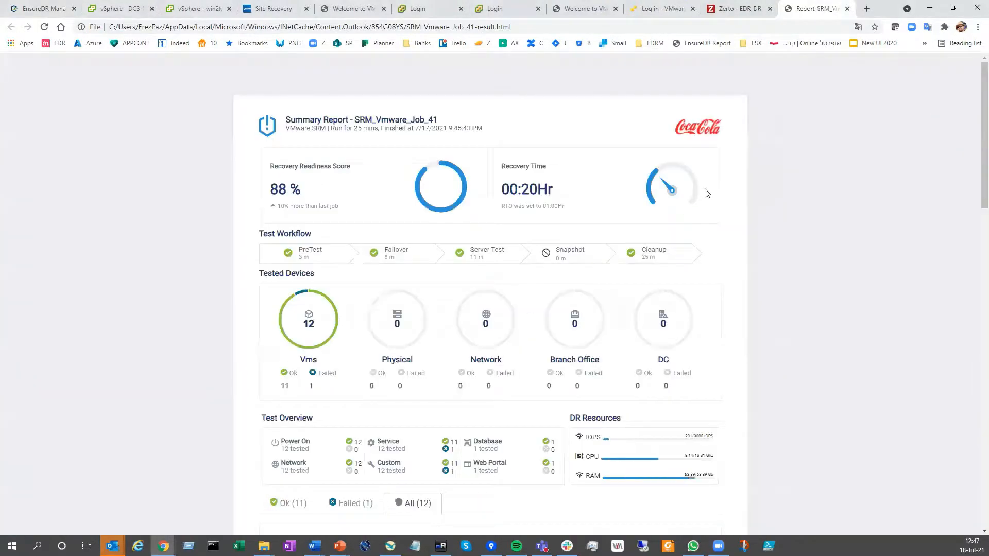
# Examine the HTML report's recovery readiness score, test workflow, tested devices, DR resources and per-device test results
pyautogui.scroll(-5, 788, 222)
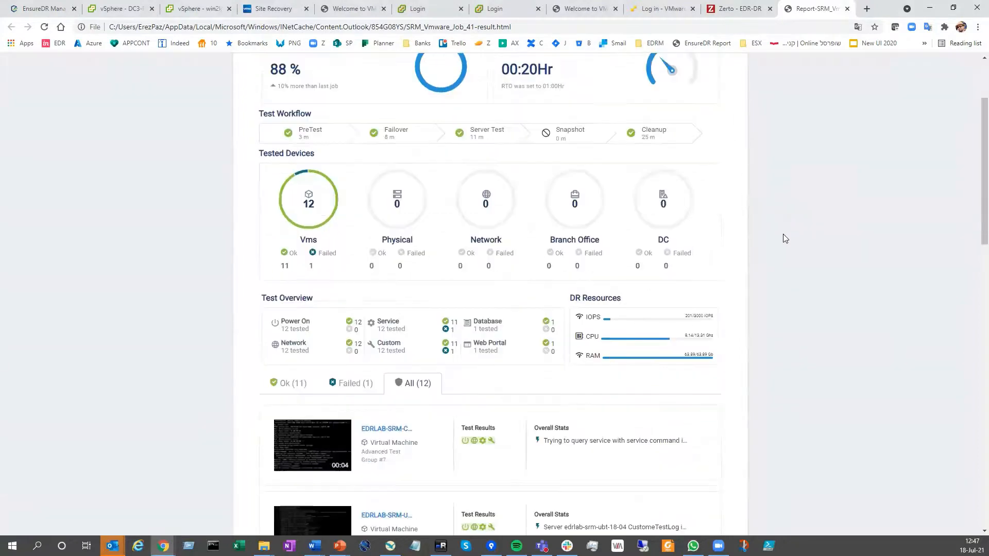
pyautogui.scroll(-4, 747, 263)
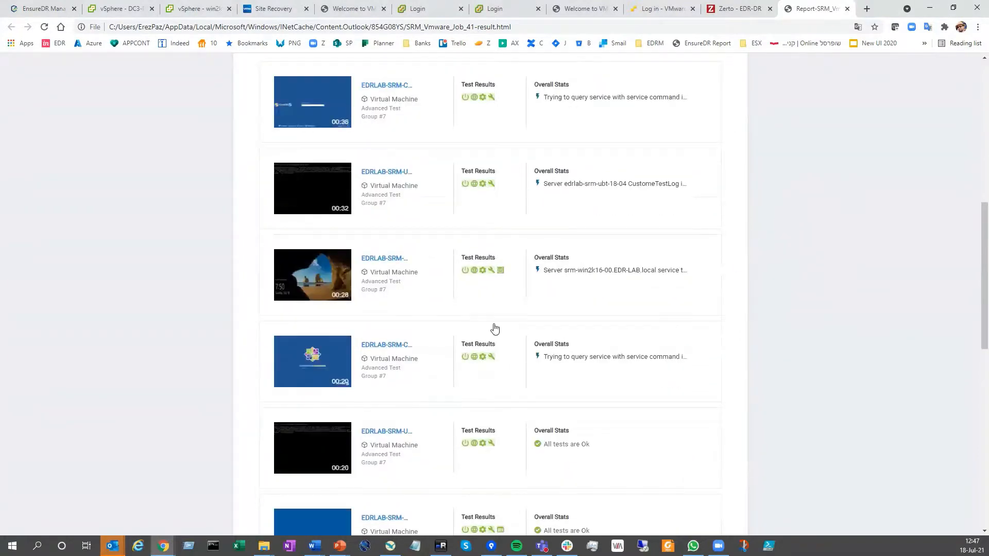
pyautogui.scroll(5, 585, 336)
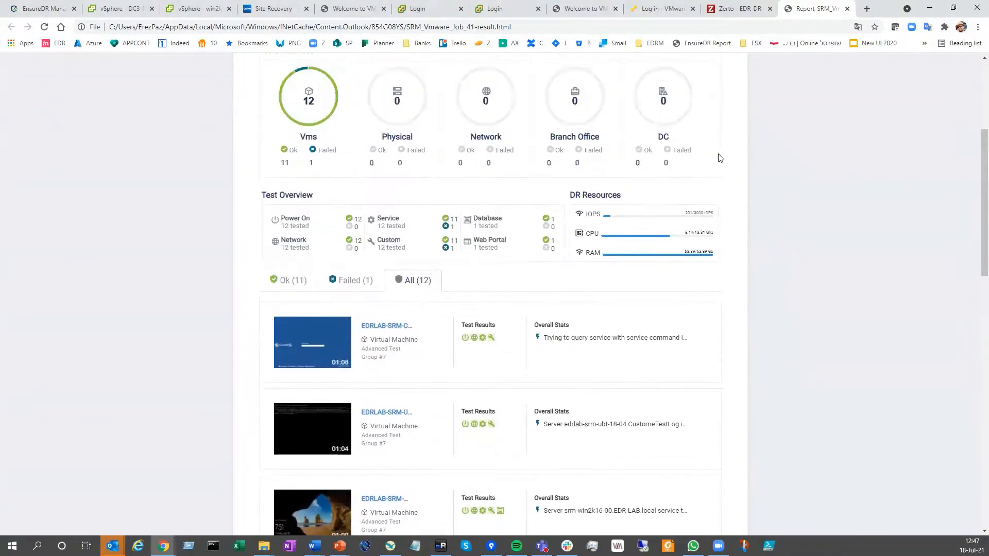
pyautogui.scroll(4, 752, 216)
pyautogui.scroll(-2, 721, 280)
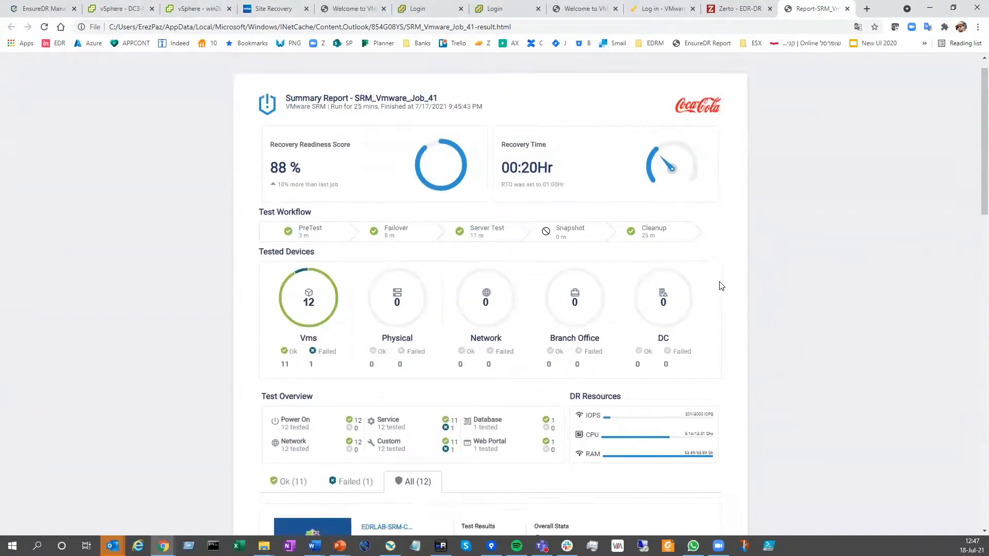
pyautogui.scroll(-2, 693, 286)
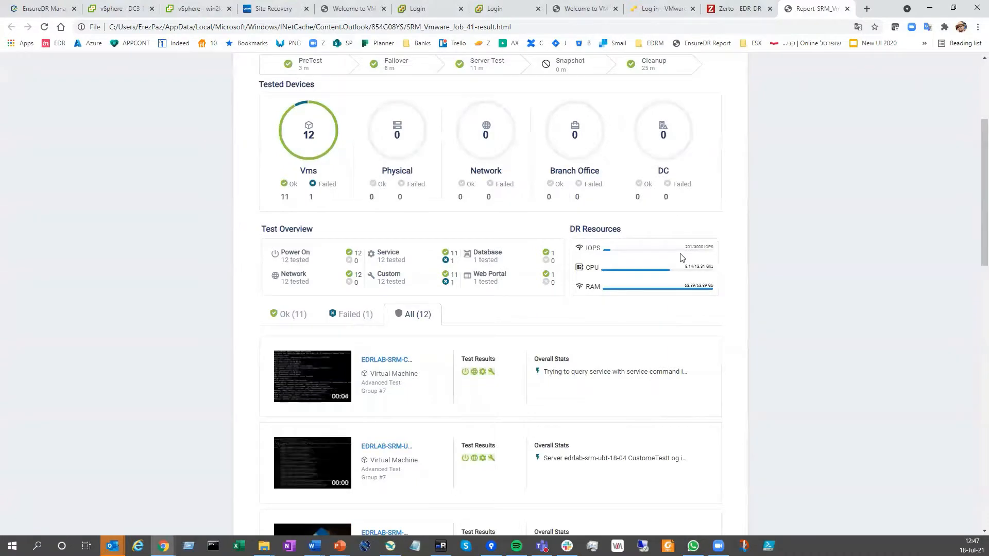
pyautogui.scroll(-3, 764, 262)
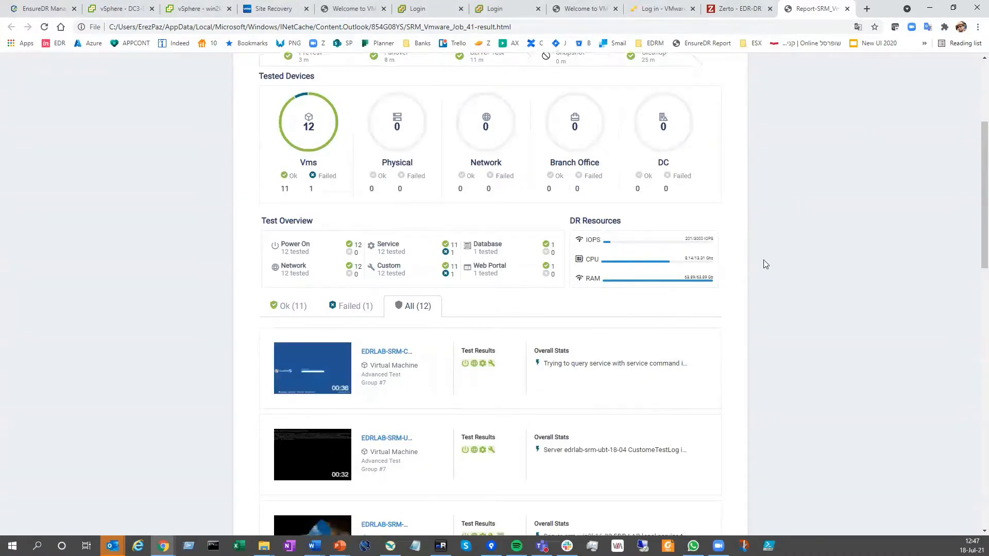
pyautogui.scroll(-2, 758, 283)
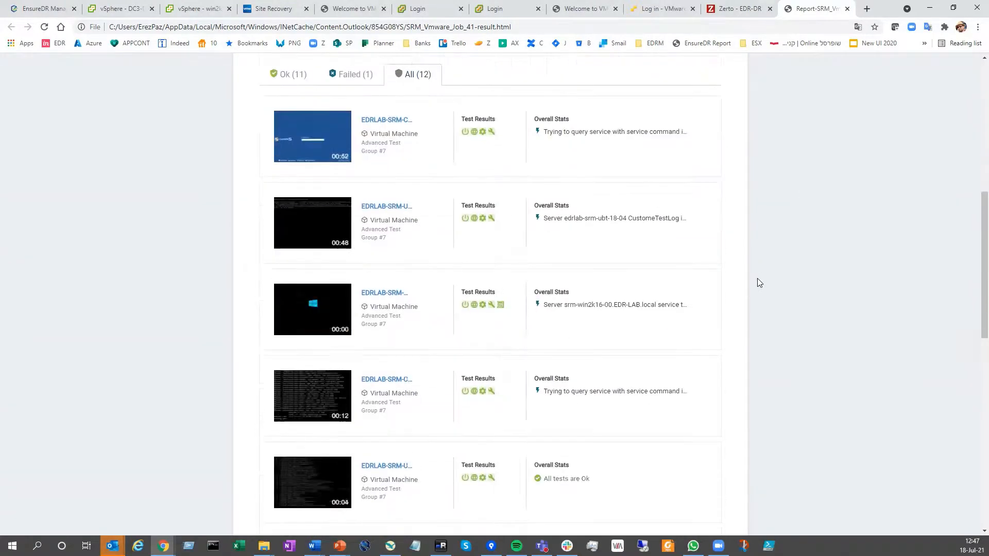
# Minimize the browser, return to the presentation and advance to the EnsureDR technical benefits slide
pyautogui.click(931, 10)
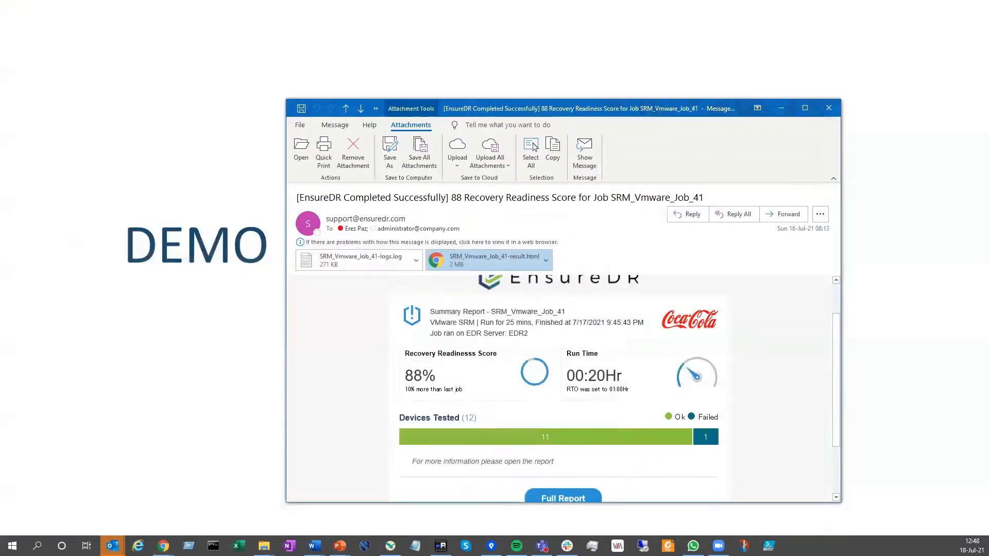
pyautogui.click(666, 34)
pyautogui.click(553, 161)
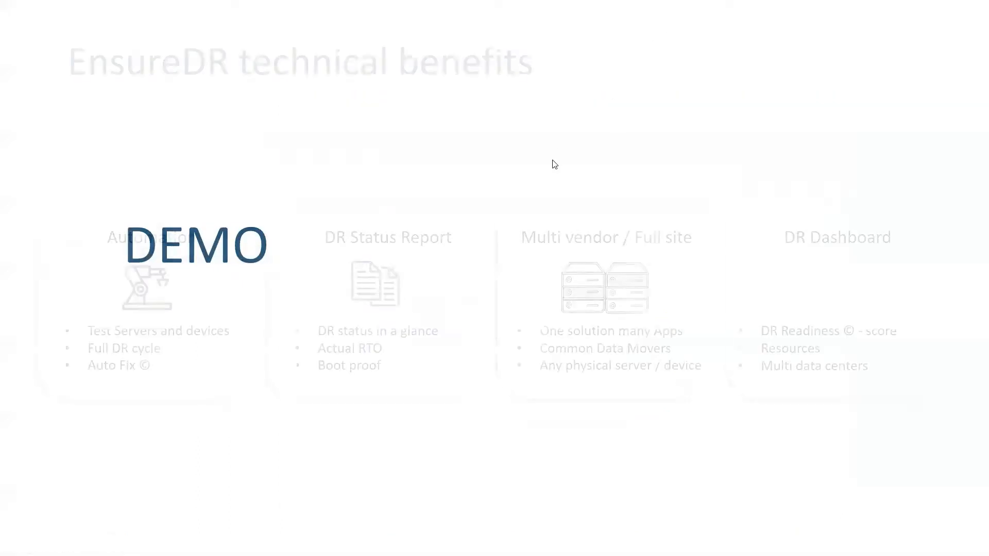